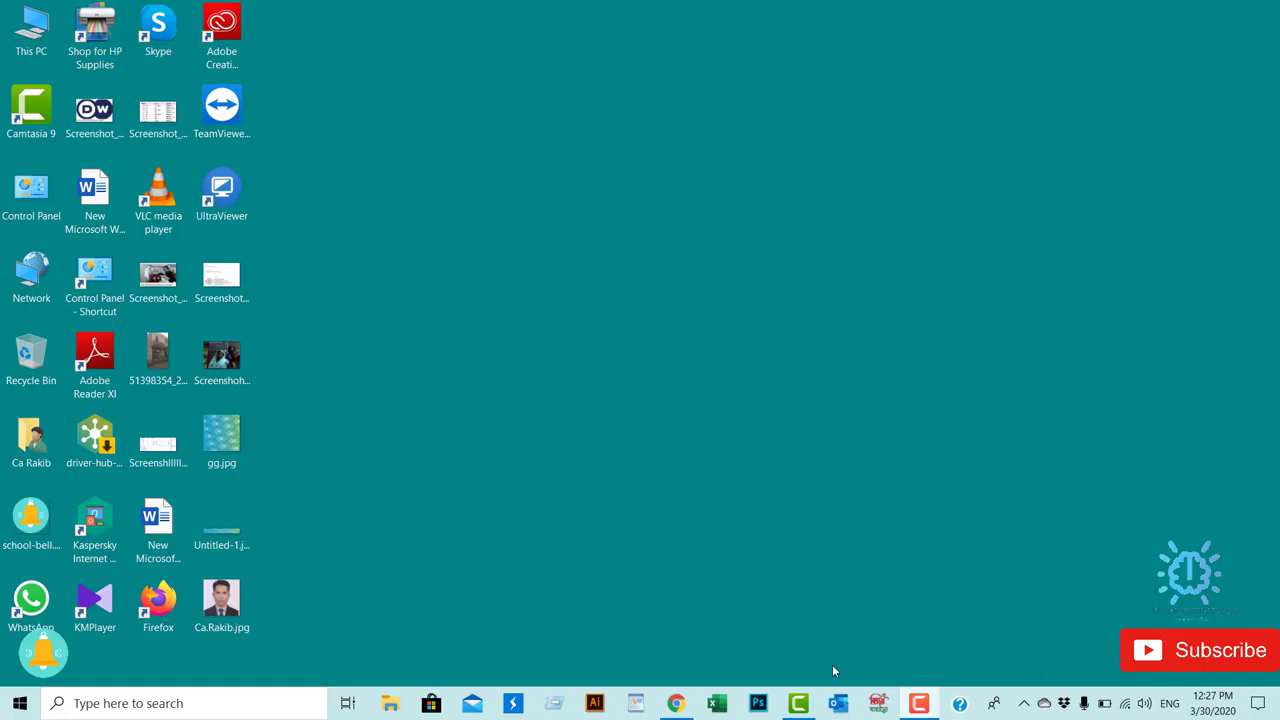
Launch Illustrator from the taskbar, then bring the Chrome window with the YouTube video forward.
click(594, 705)
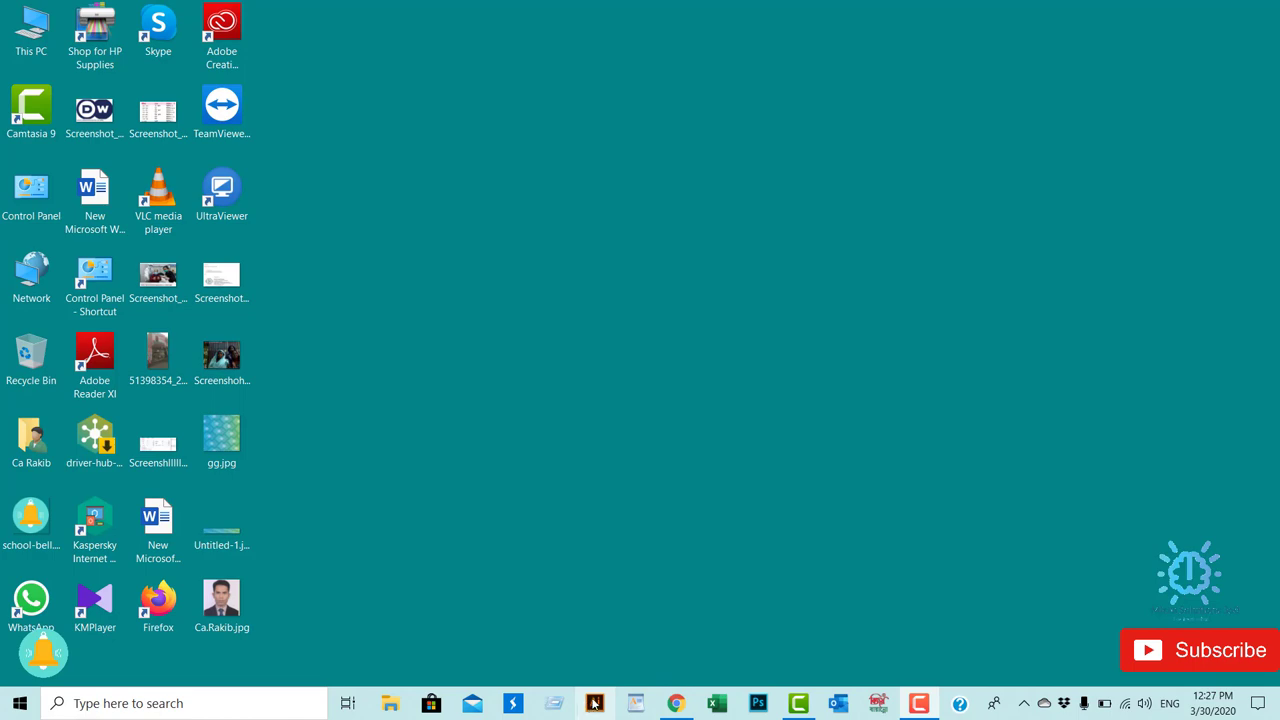
click(676, 703)
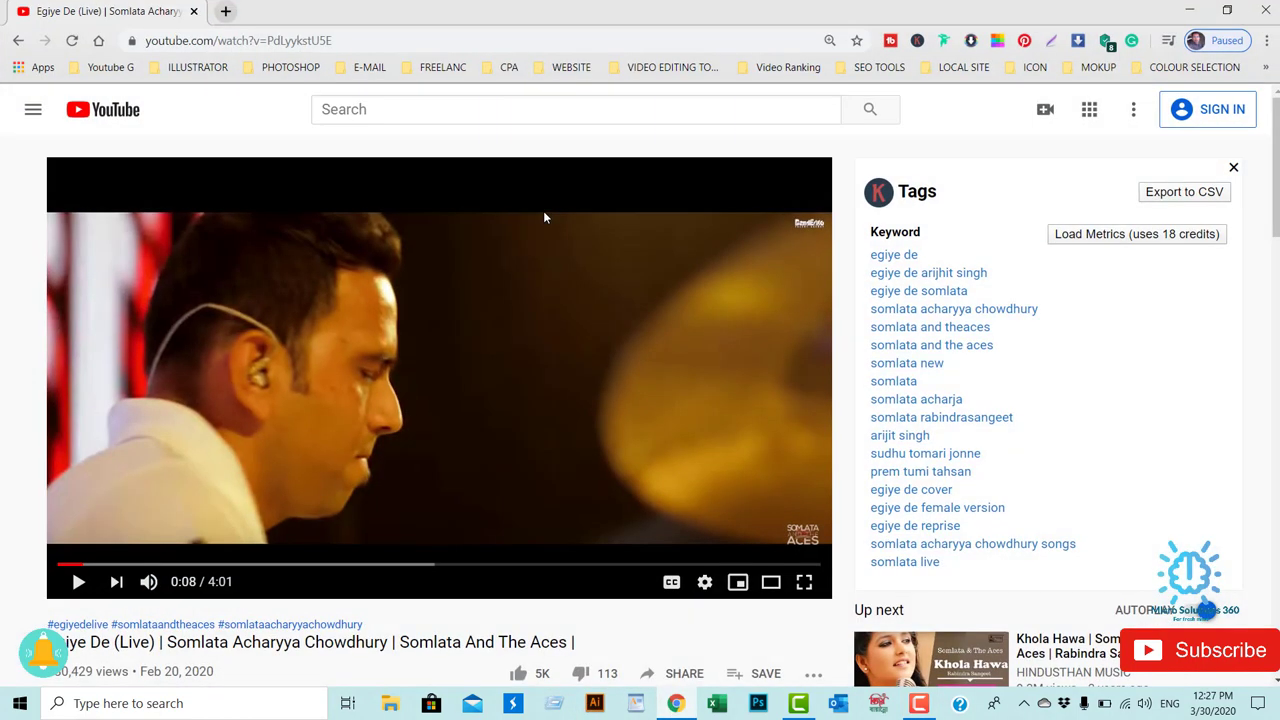
Go to graphicriver.net in a new browser tab using the GR shortcut.
click(226, 11)
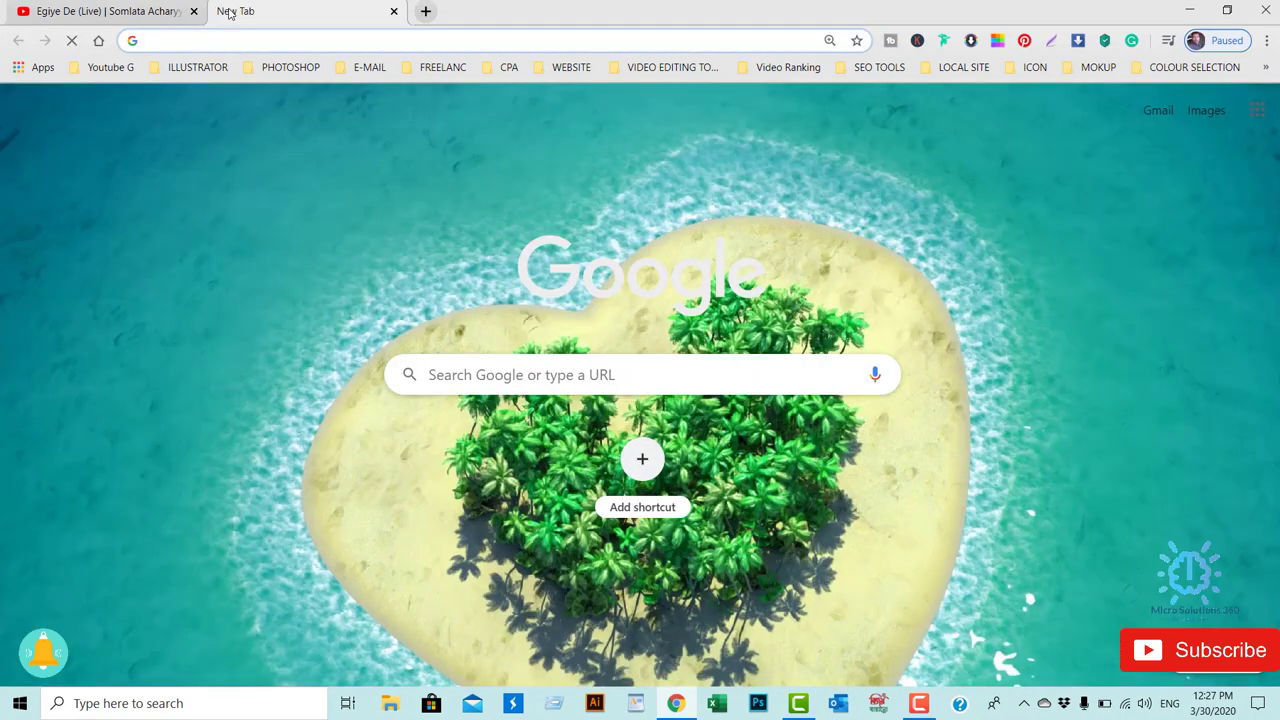
text(GR)
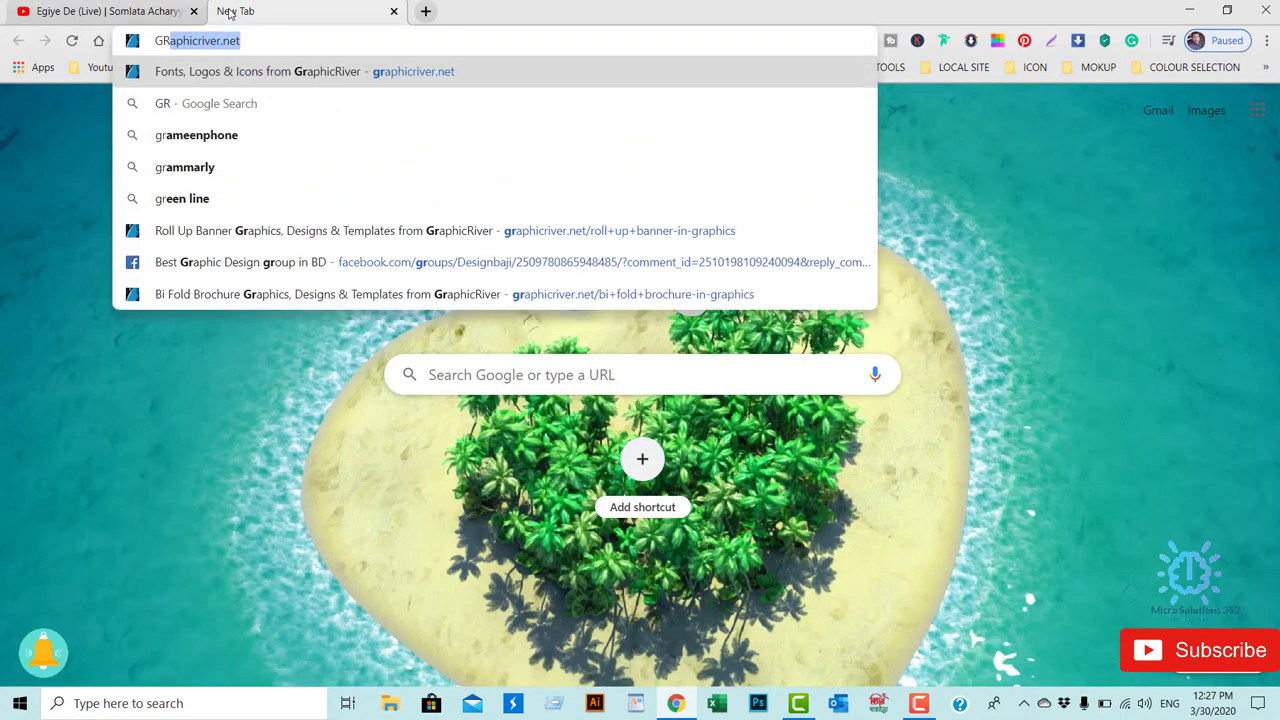
key(Return)
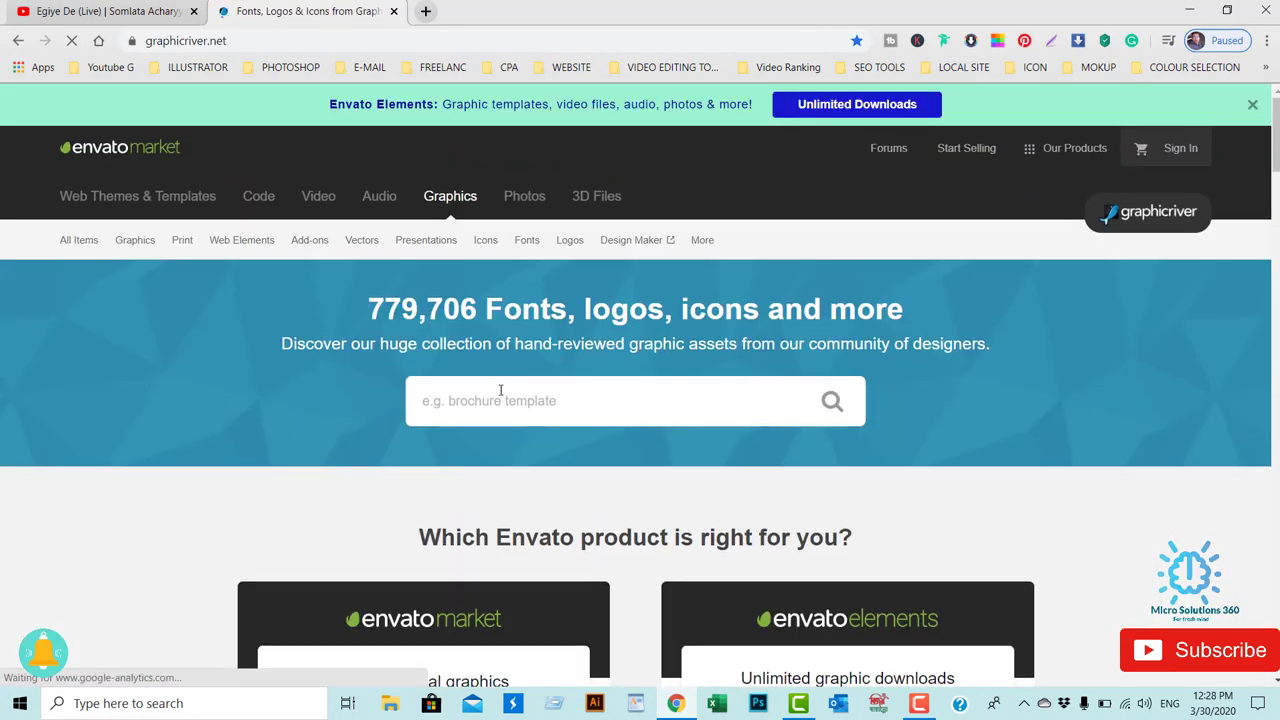
Search GraphicRiver for 'roll up banner' and scroll through the 4,695 results.
click(508, 385)
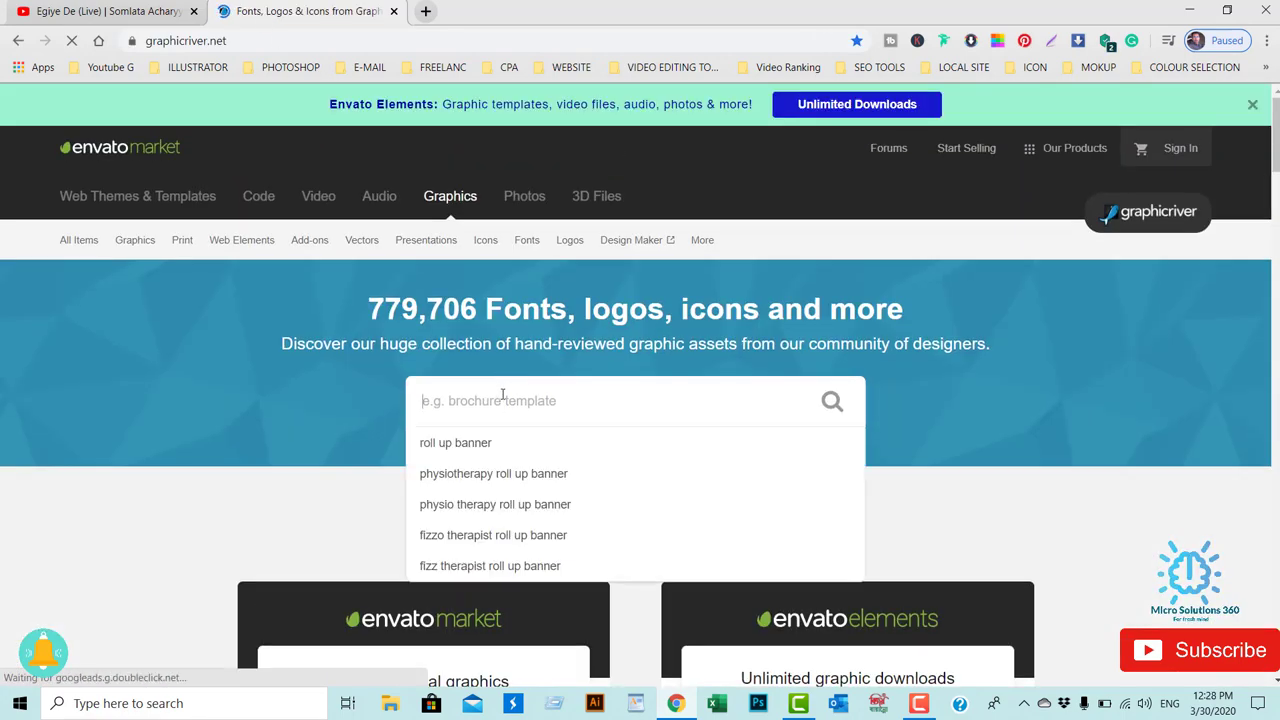
click(494, 443)
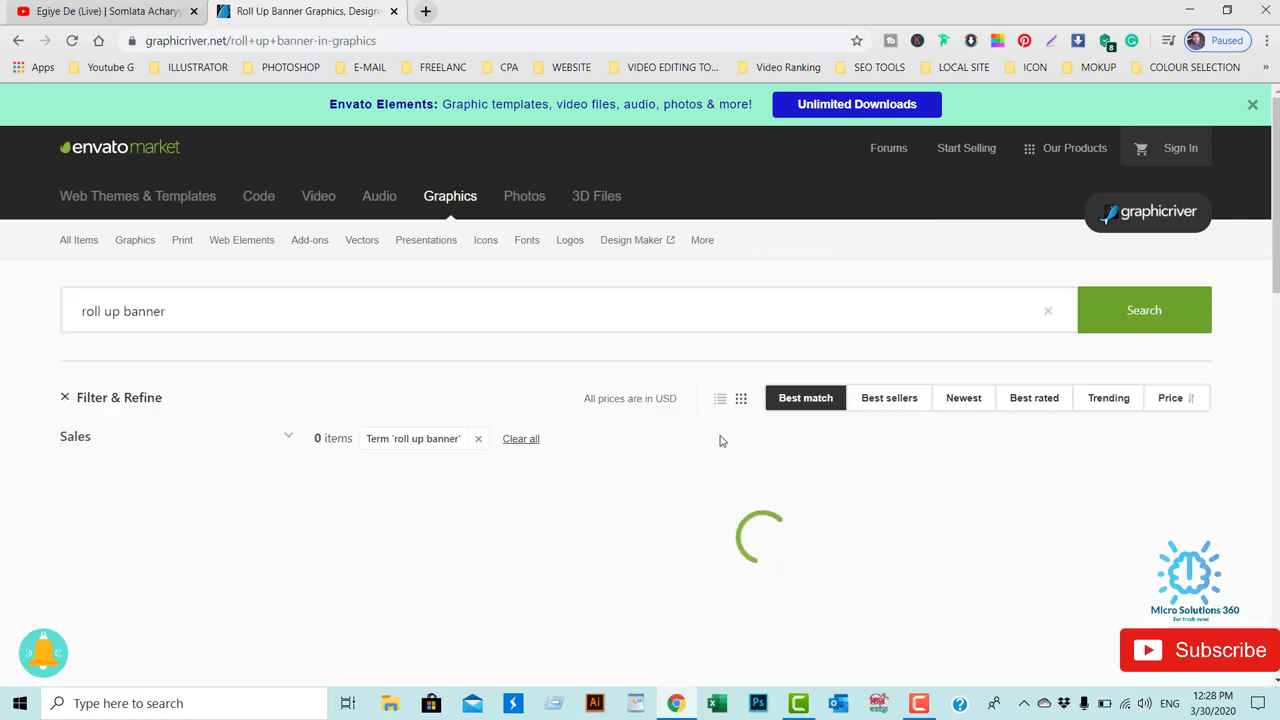
scroll(605, 515, down, 3)
scroll(605, 515, down, 1)
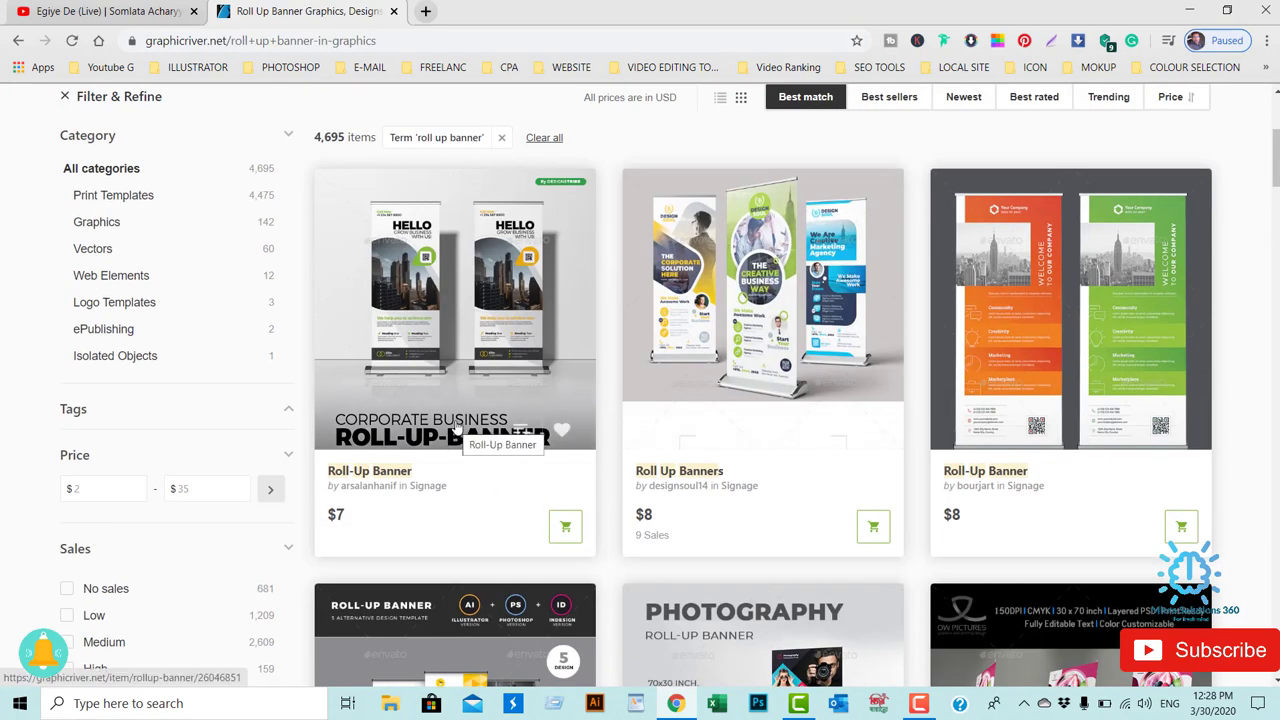
Review the first Roll-Up Banner item's 30x70 print details, then minimize Chrome.
click(458, 424)
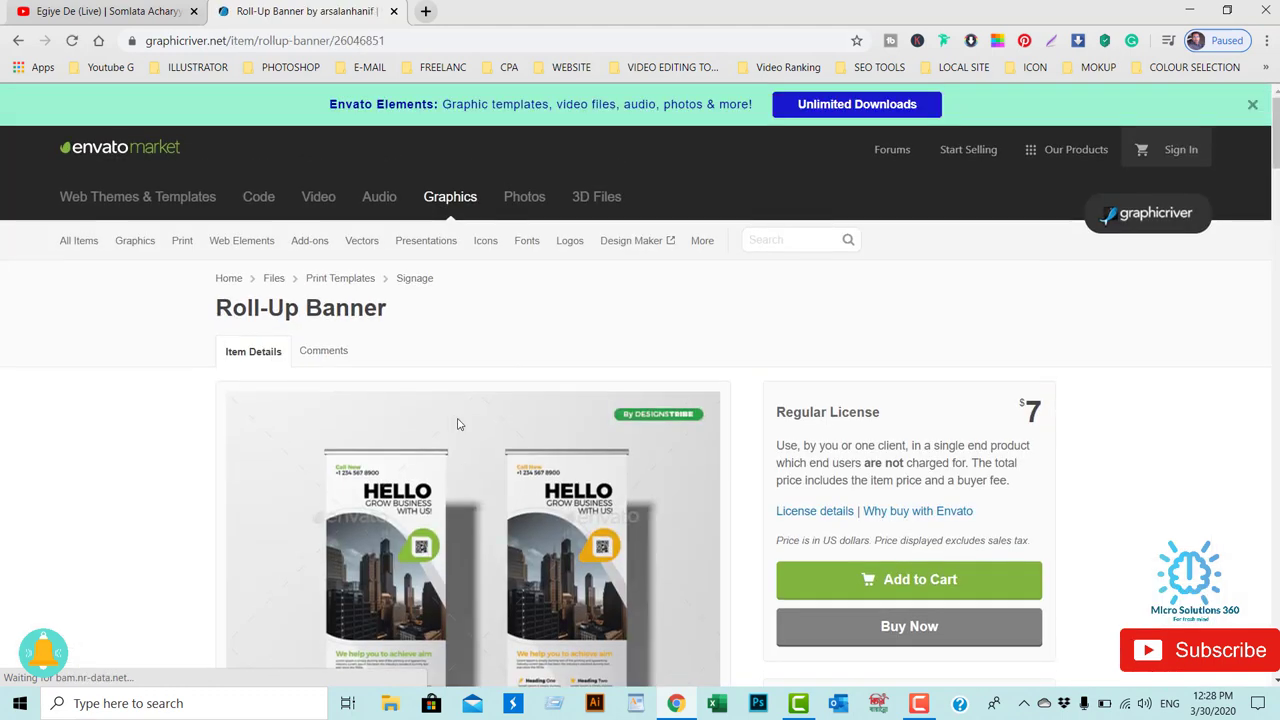
scroll(752, 476, down, 2)
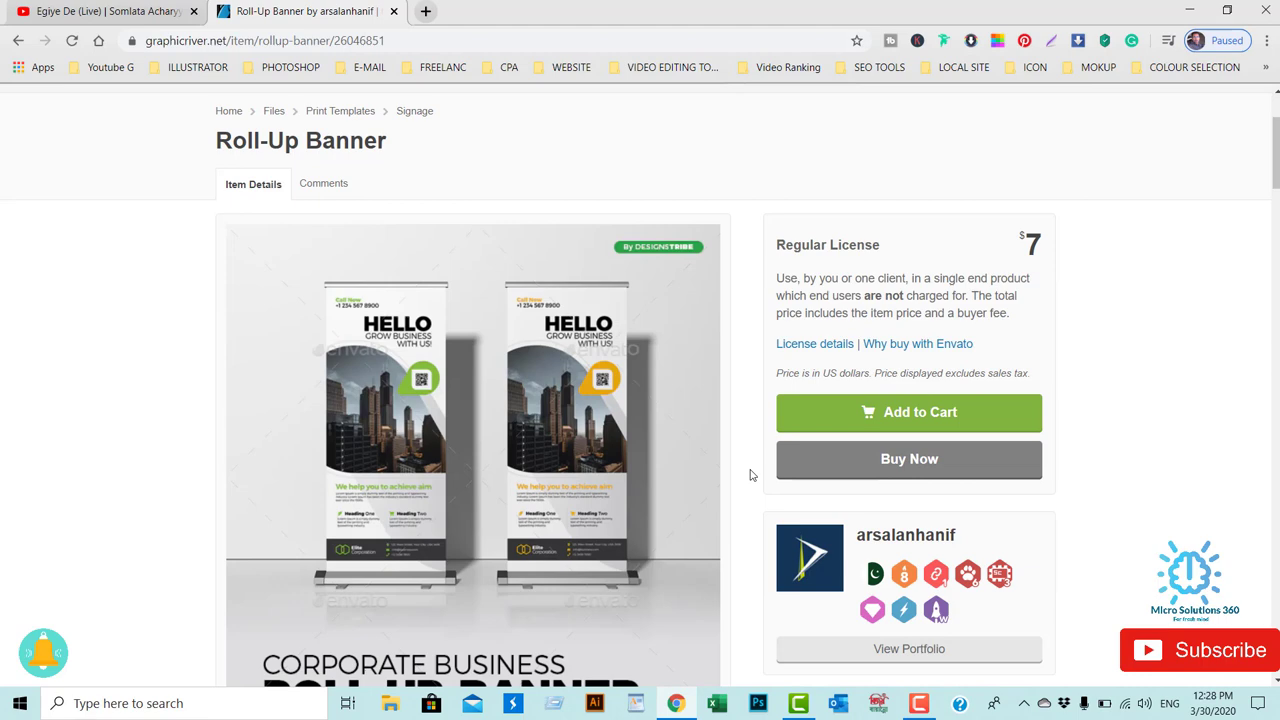
scroll(752, 476, down, 2)
scroll(752, 476, down, 2)
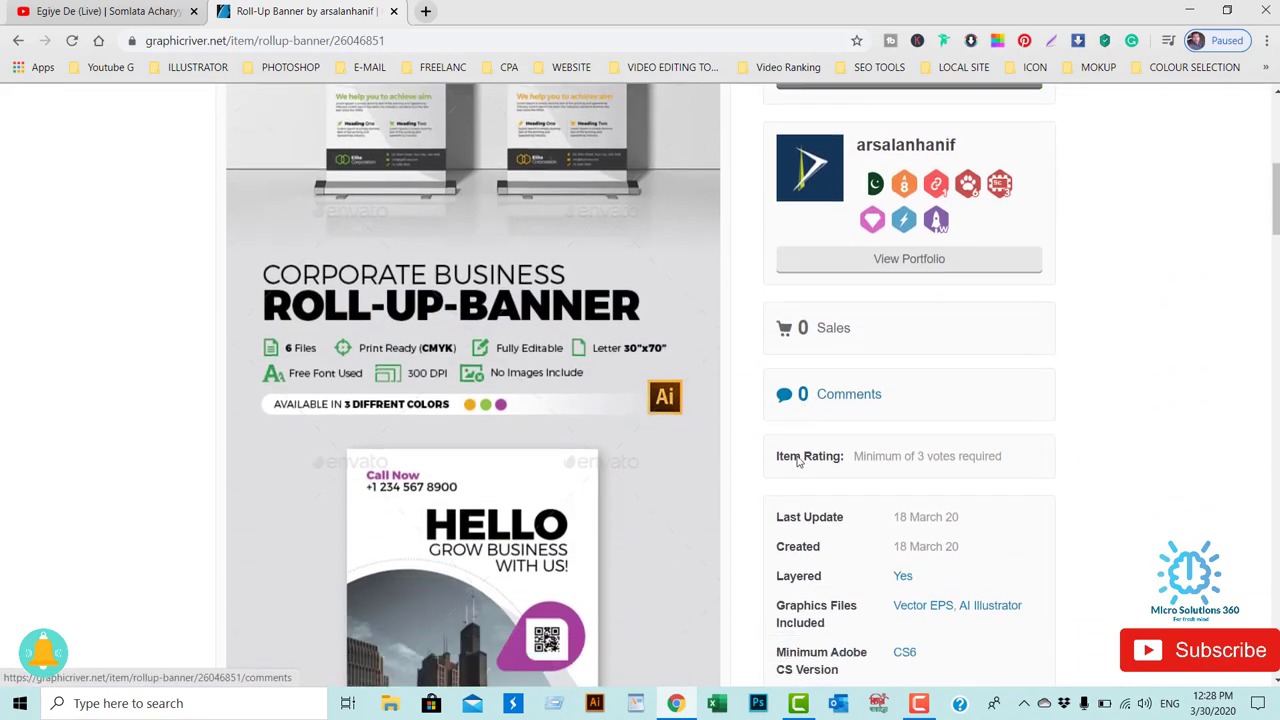
scroll(873, 428, down, 1)
scroll(923, 412, down, 2)
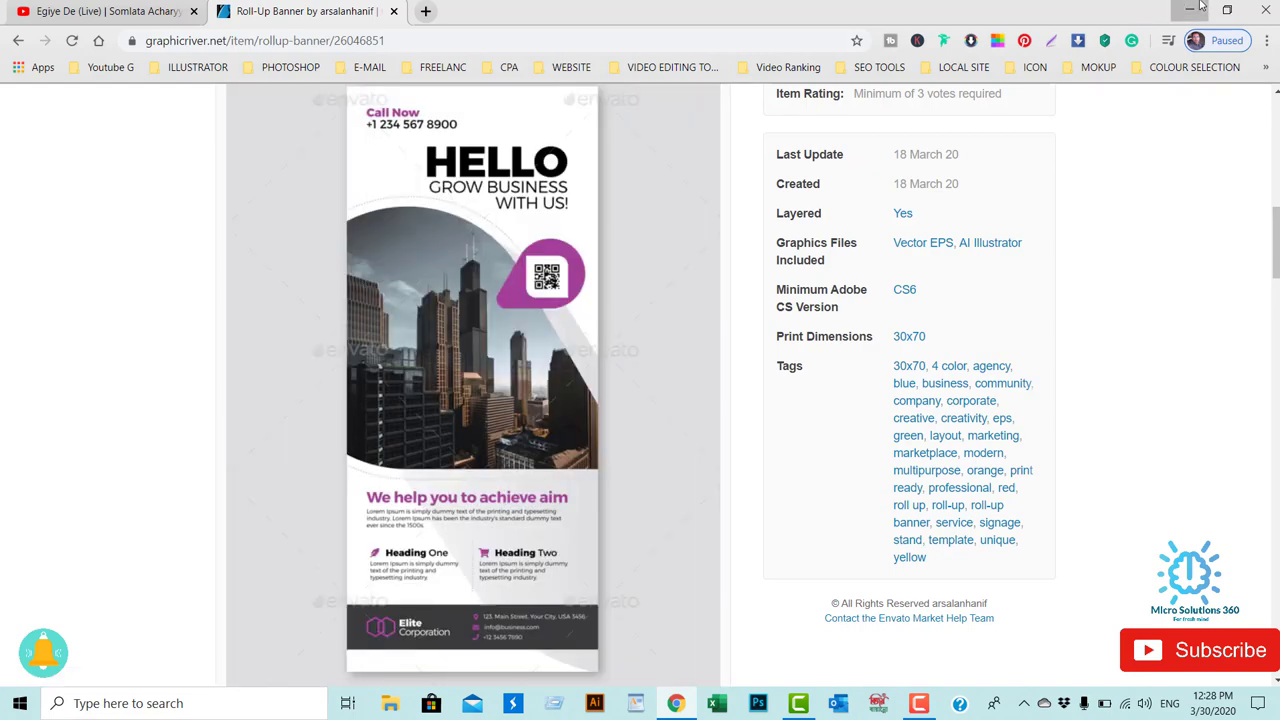
click(1200, 7)
mouse_move(594, 703)
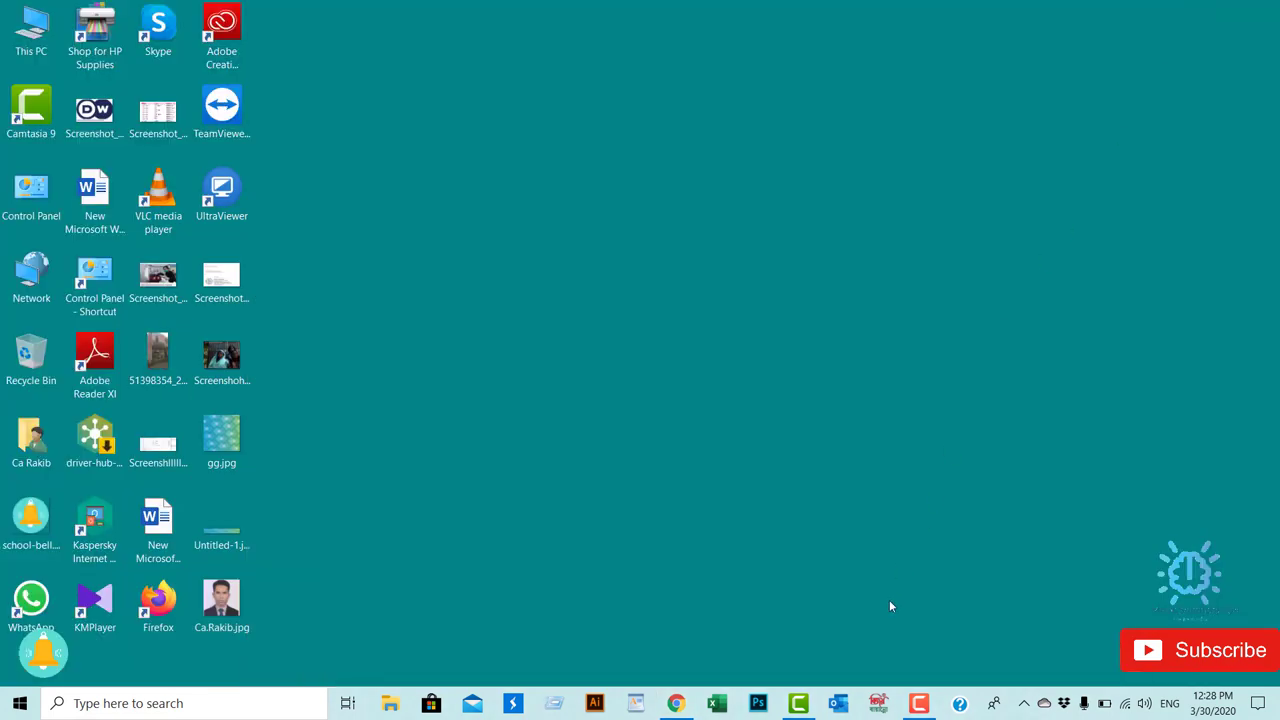
Launch Illustrator and start a new document from the Home screen.
click(598, 697)
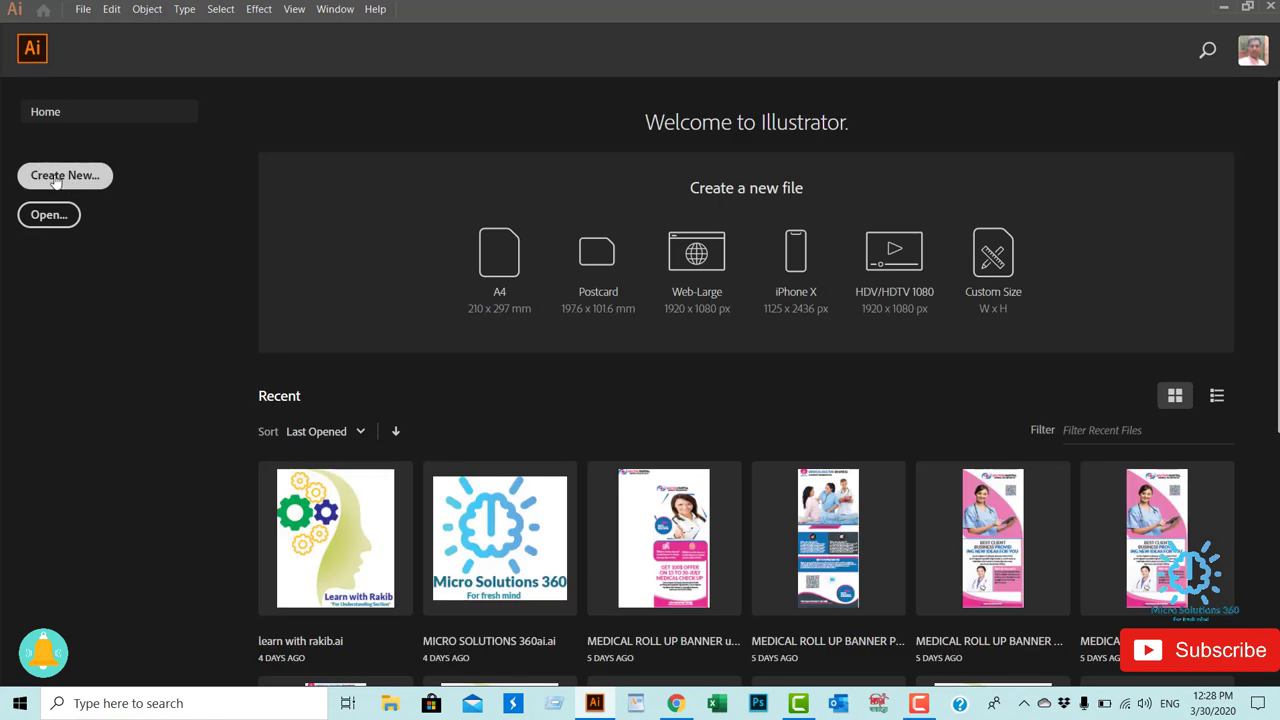
click(57, 178)
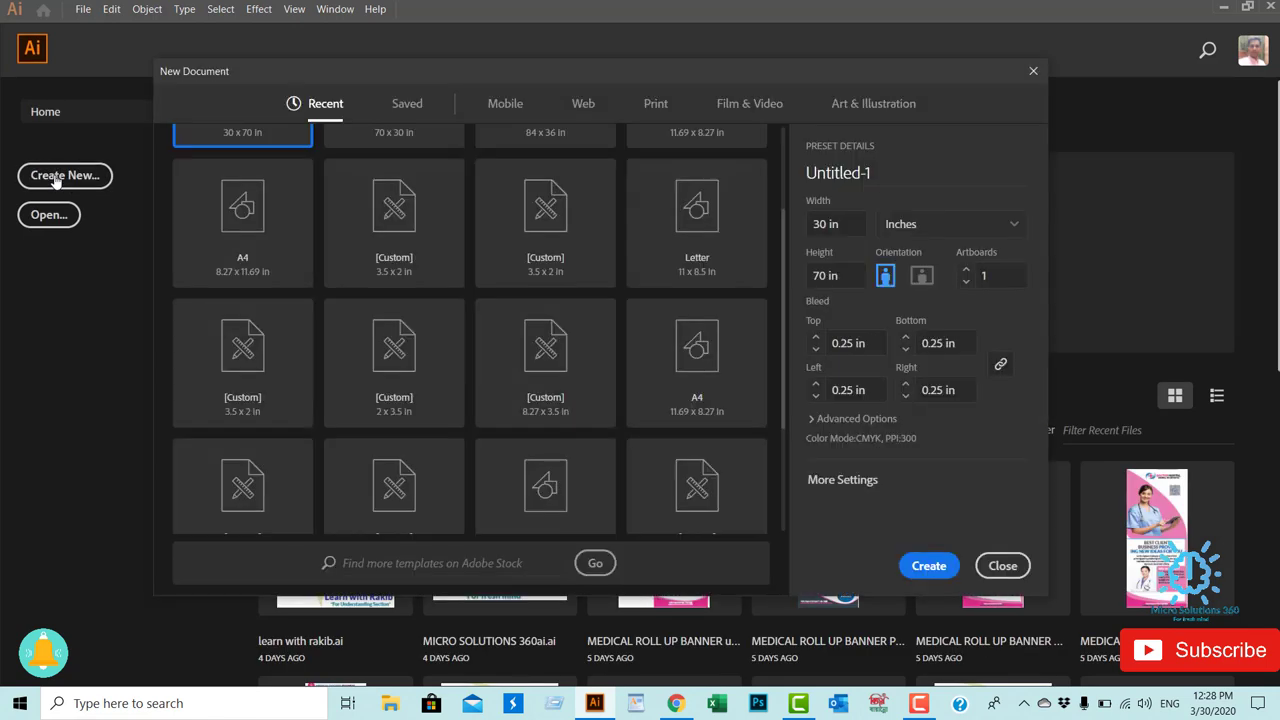
Set up a Print document in inches, 30 in wide by 70 in tall.
click(656, 110)
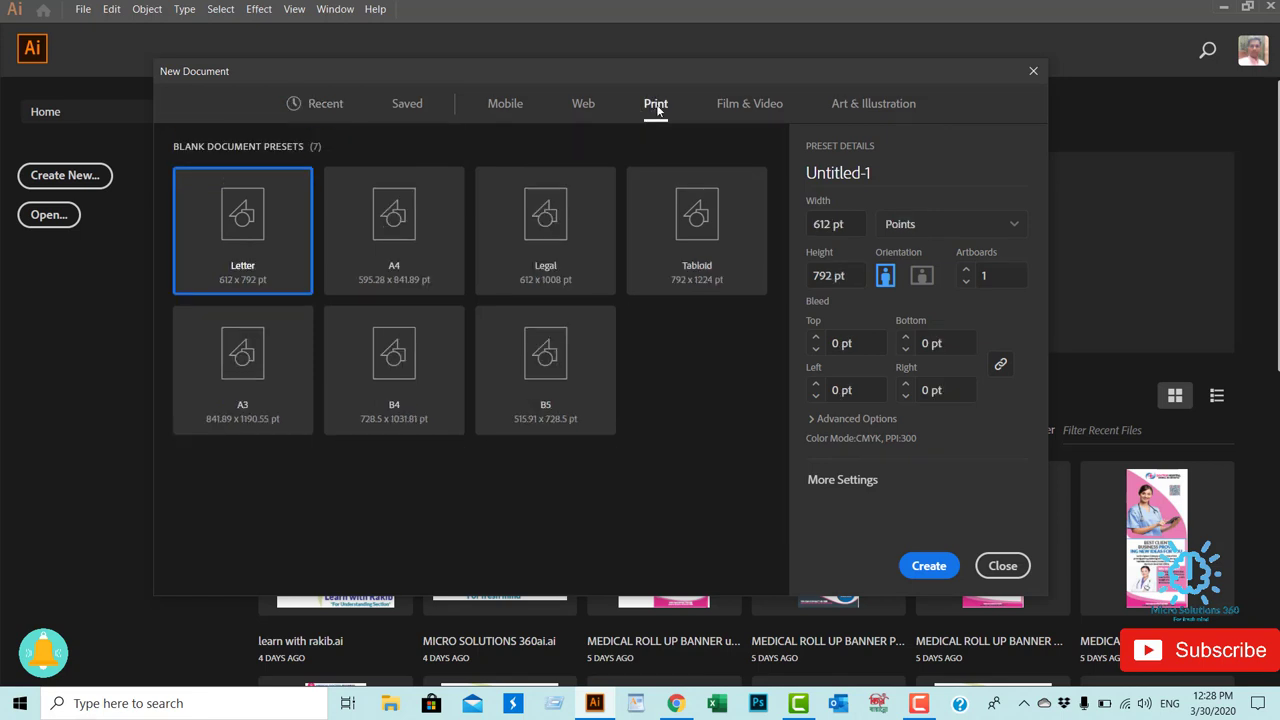
click(1005, 228)
click(937, 314)
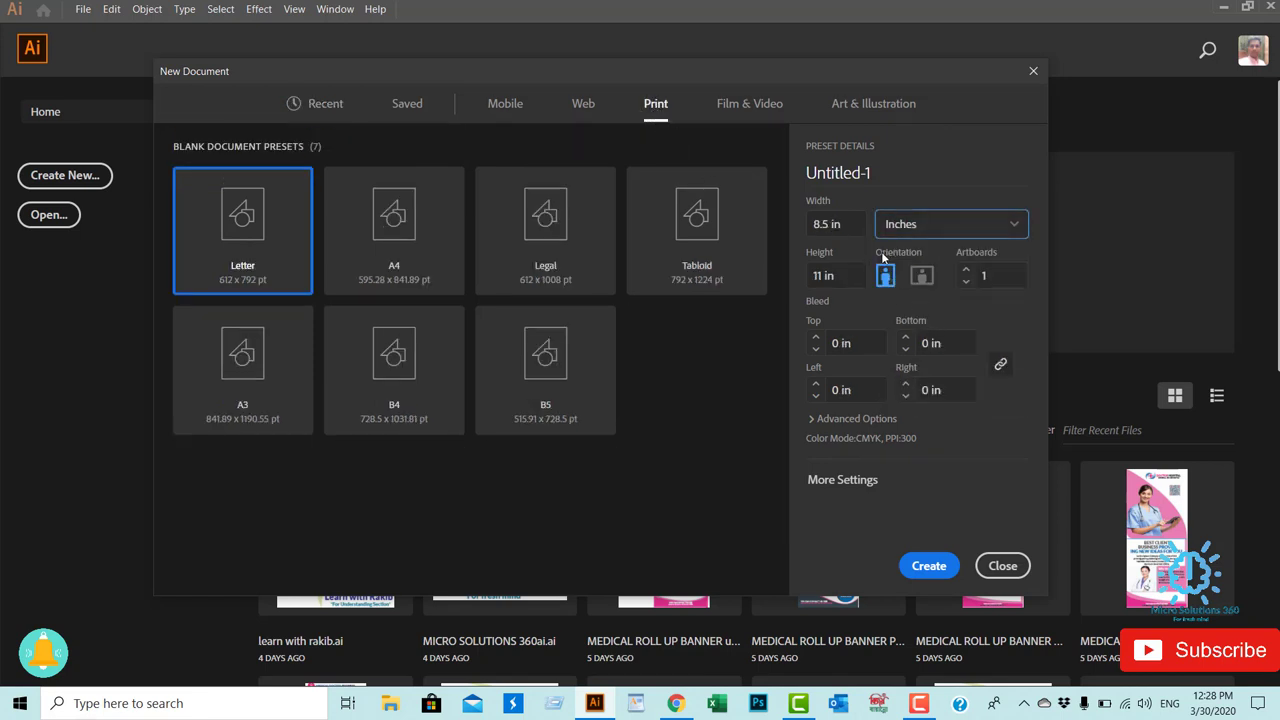
click(857, 225)
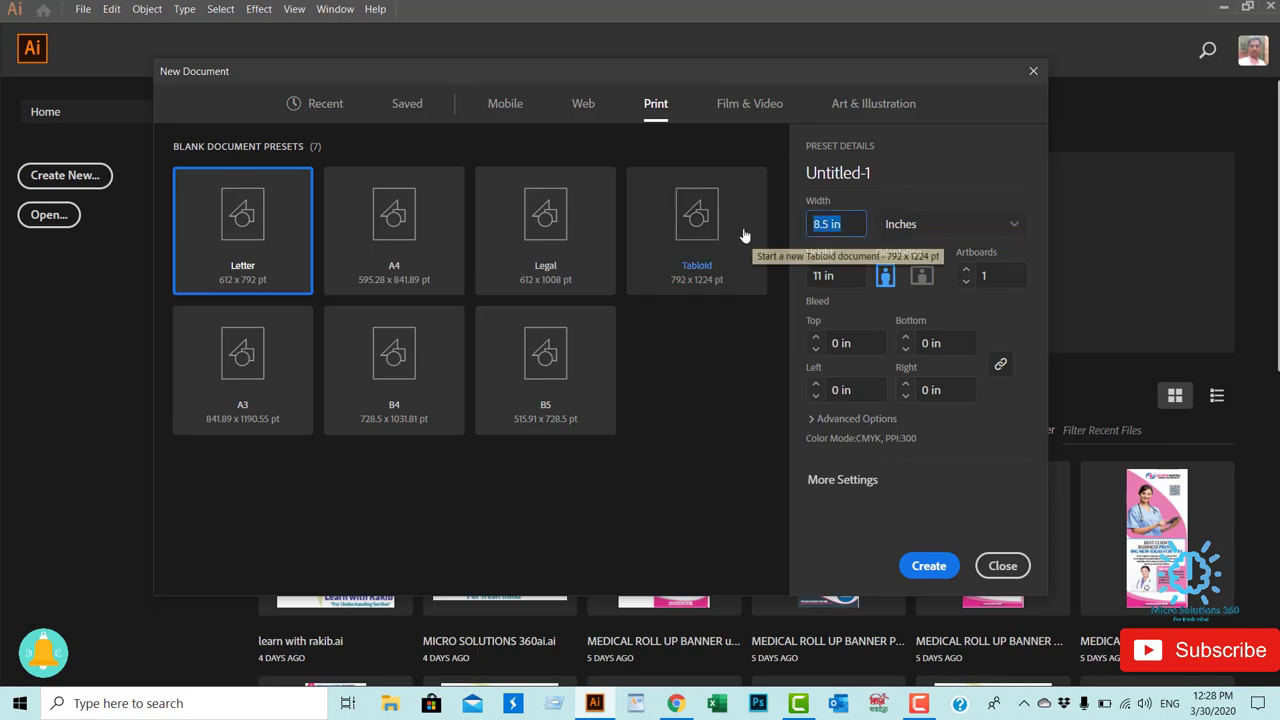
text(30)
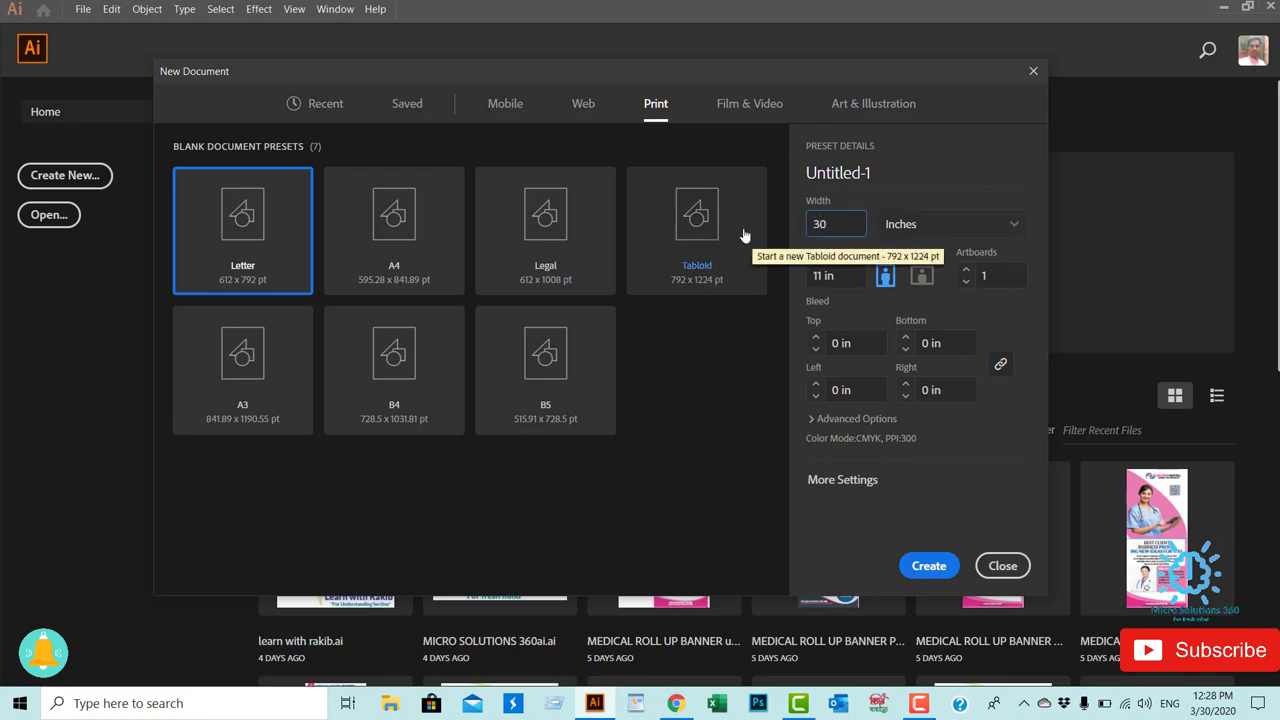
key(Tab)
text(7)
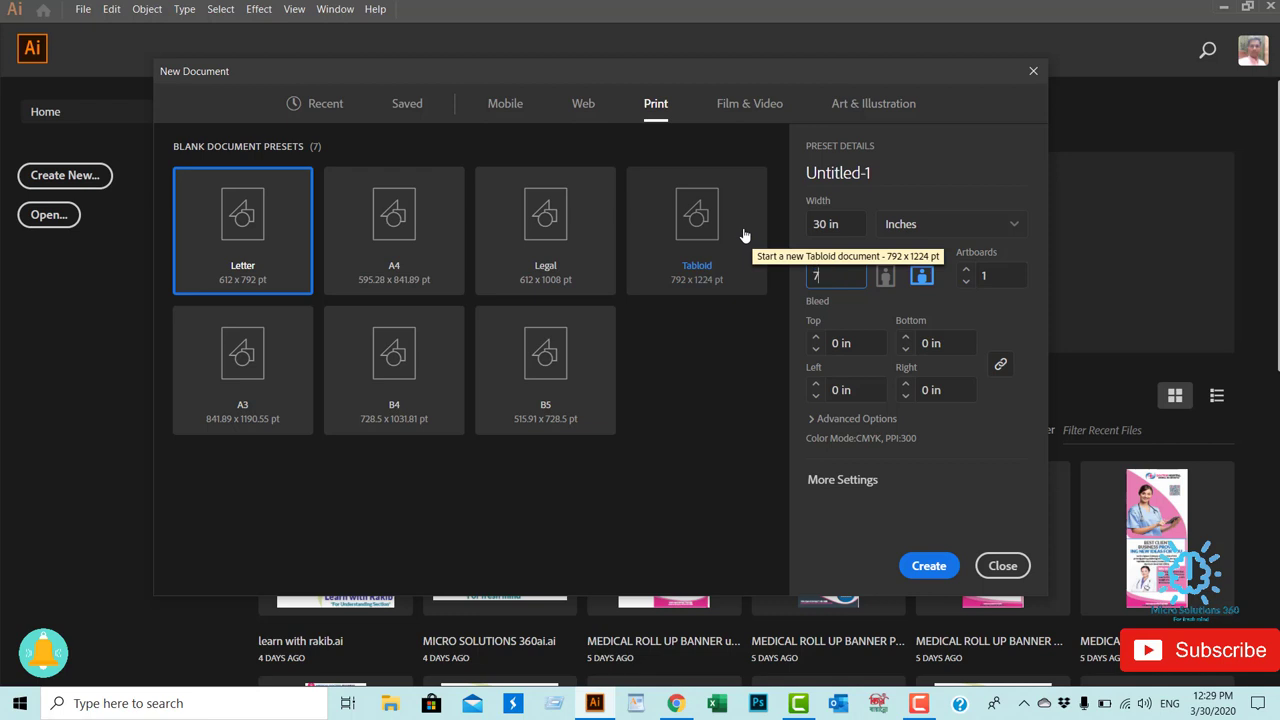
text(0)
click(842, 481)
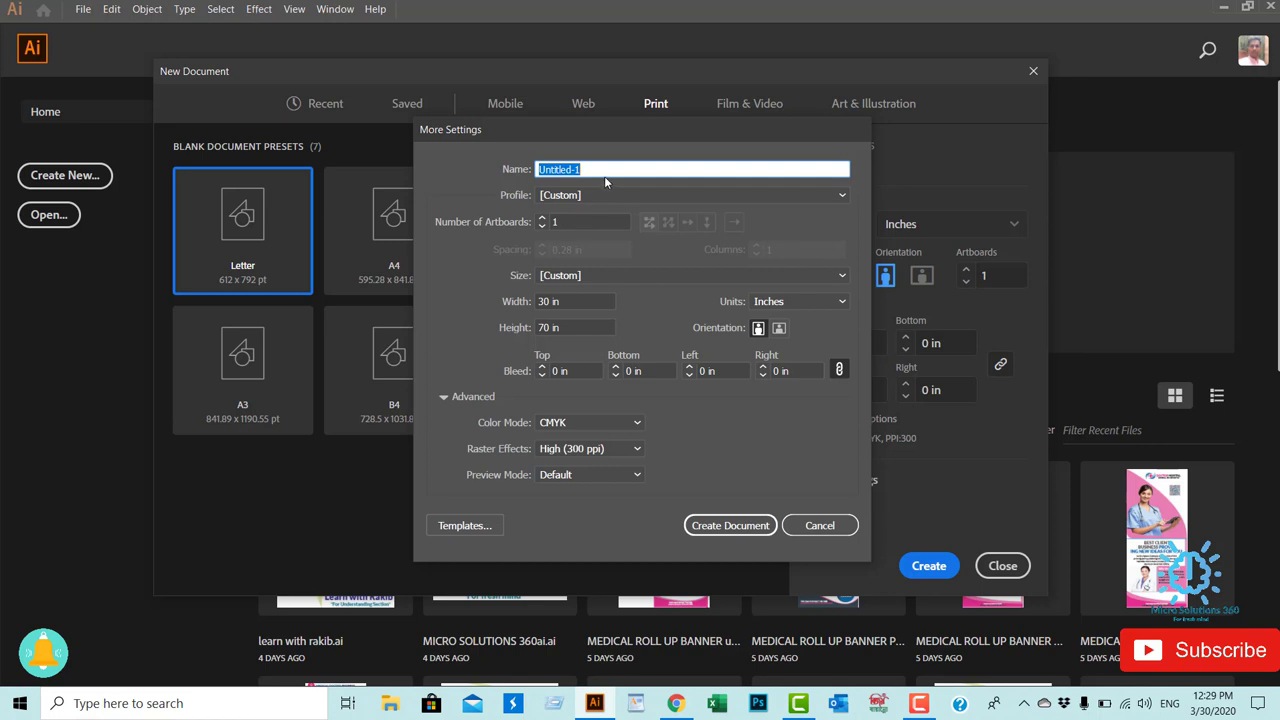
Name the document ROLL UP BANNER with 0.25 in bleed on all sides and create it.
text(ROLL UP BANNER)
click(564, 371)
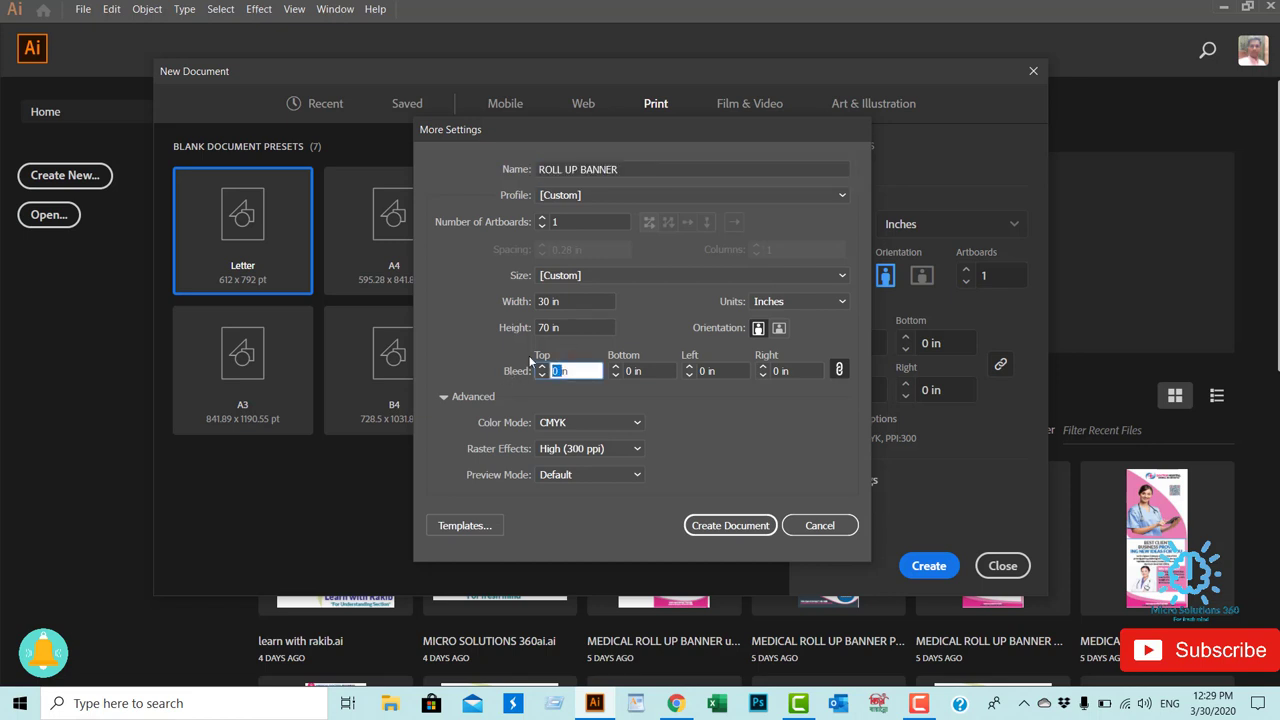
text(0)
text(.25)
key(Tab)
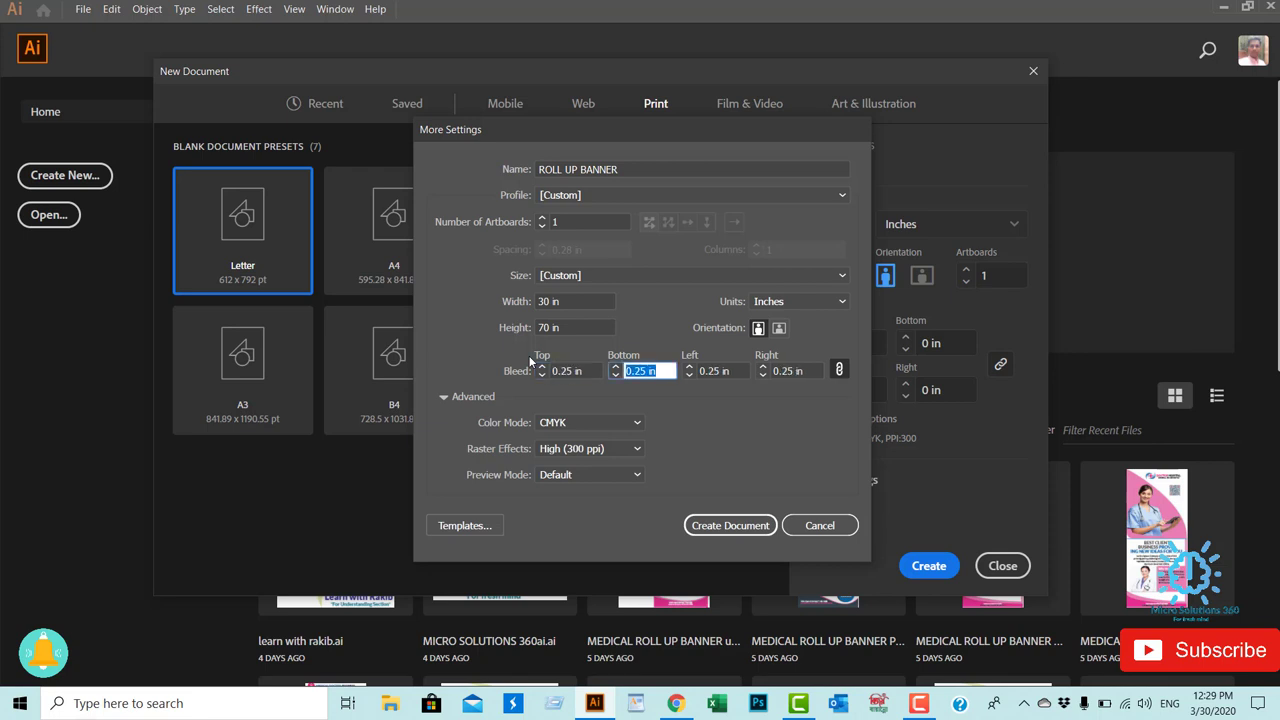
click(733, 522)
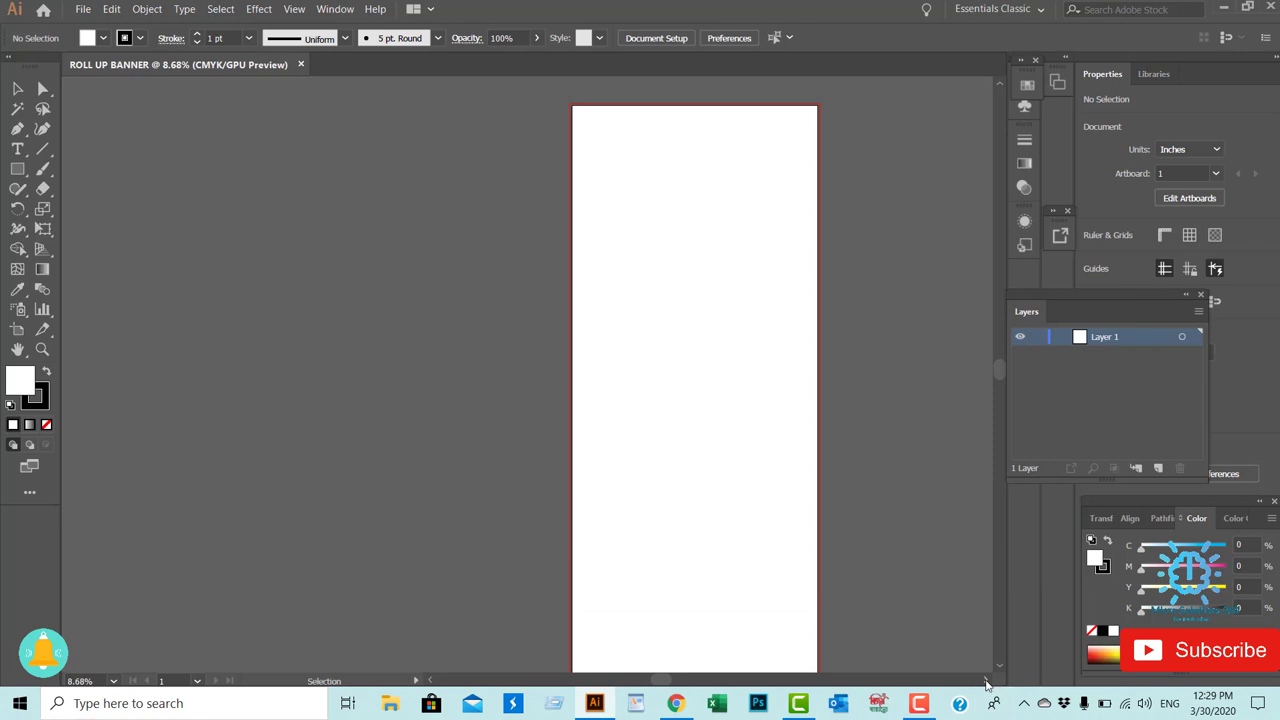
Set the stroke to none and start an exact-size rectangle on the artboard.
click(985, 681)
scroll(598, 365, down, 1)
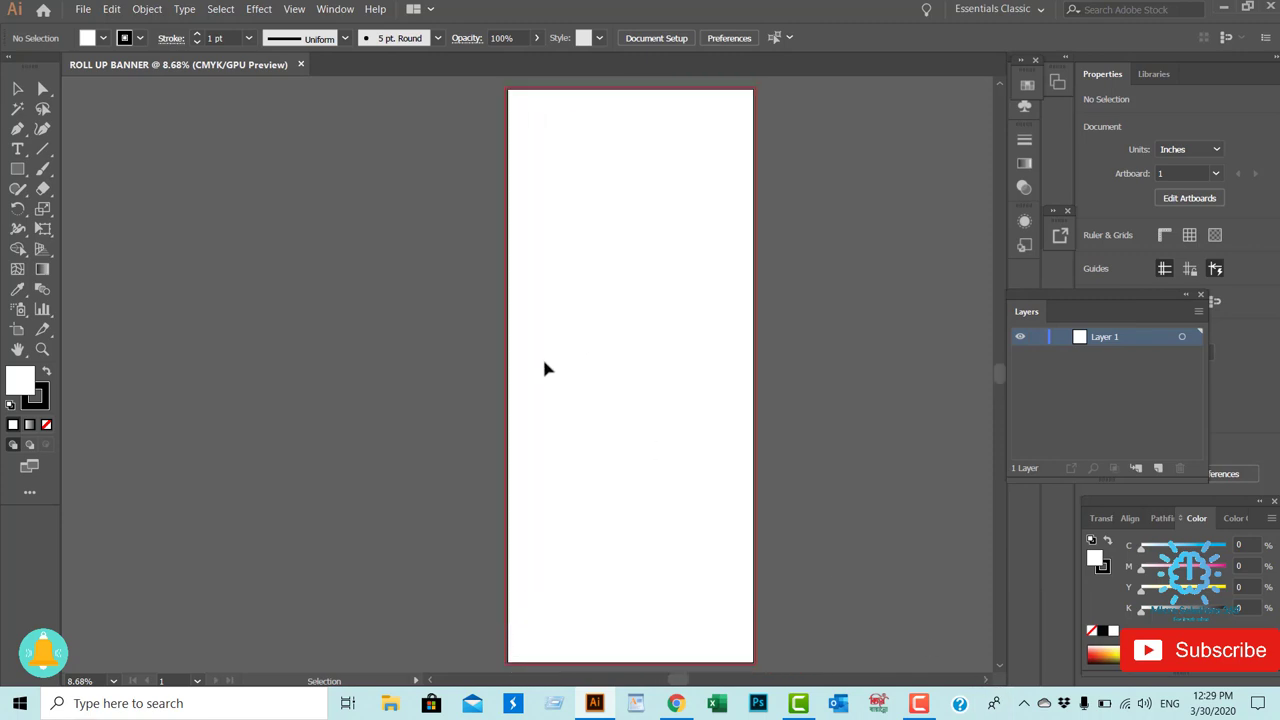
click(42, 402)
click(46, 424)
click(25, 378)
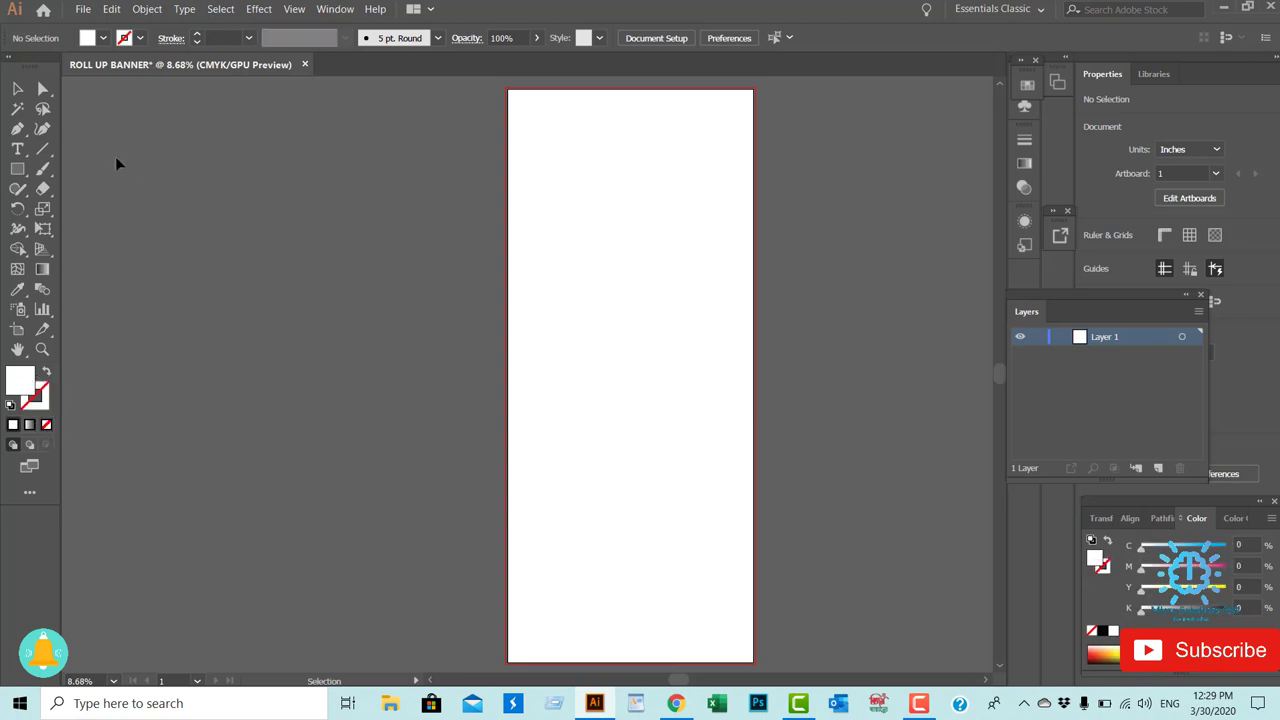
click(18, 169)
click(561, 264)
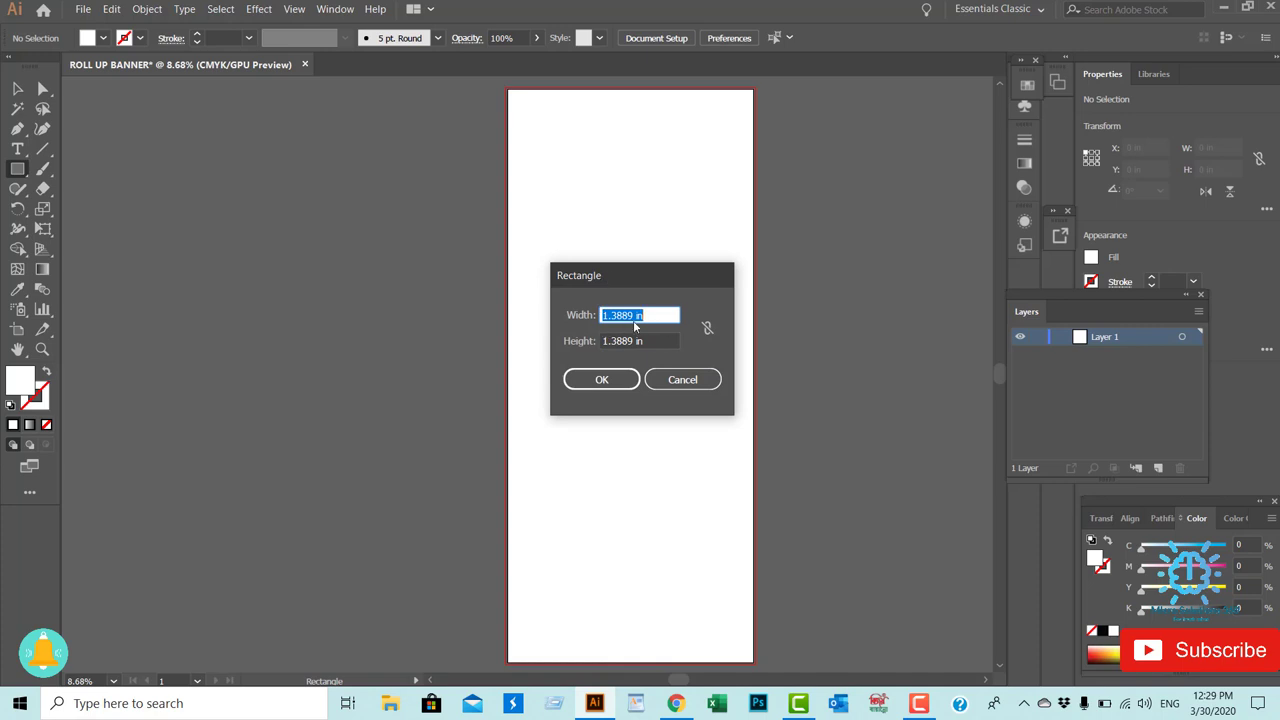
Create a 30 x 70 in rectangle and drag it over the artboard.
text(30)
key(Tab)
text(70)
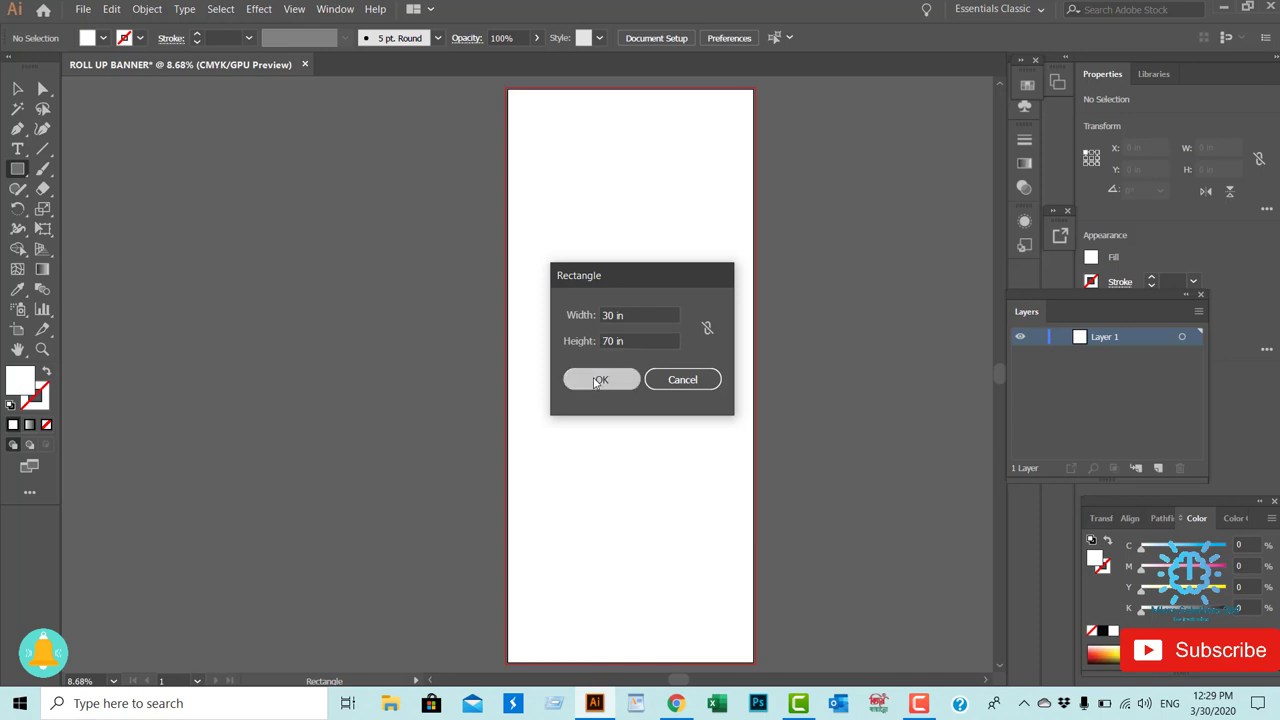
click(601, 379)
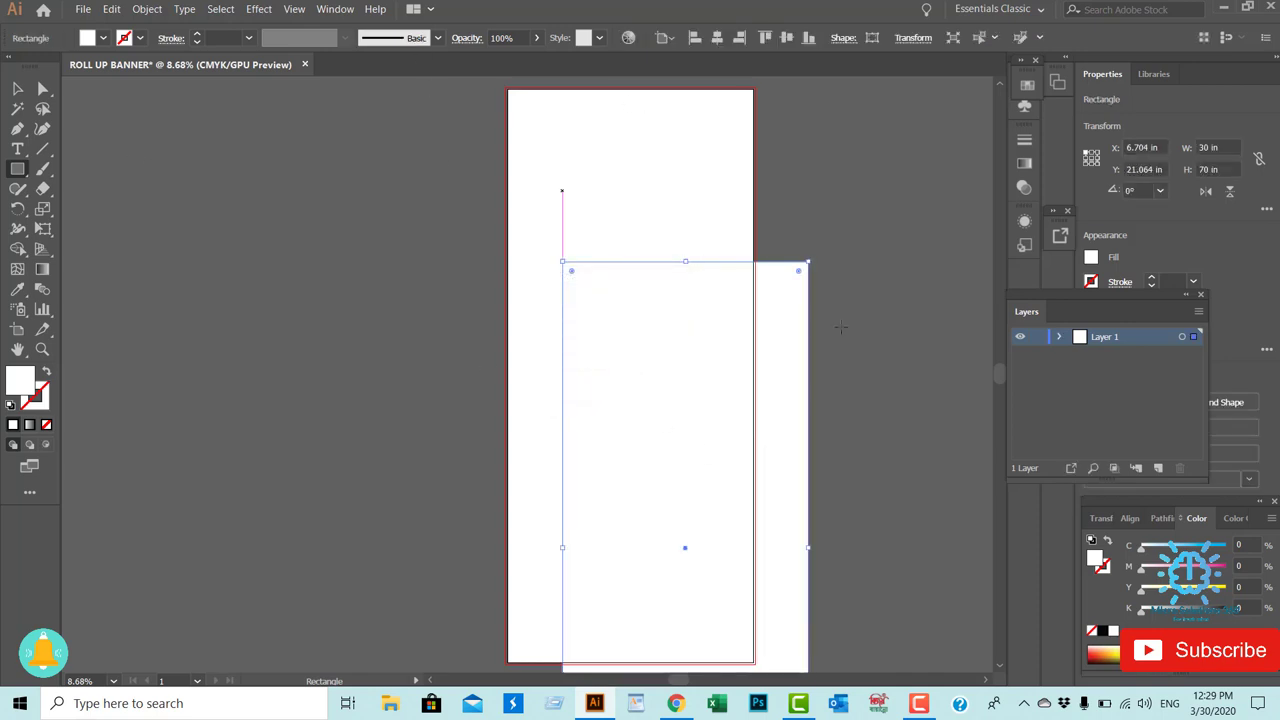
click(18, 90)
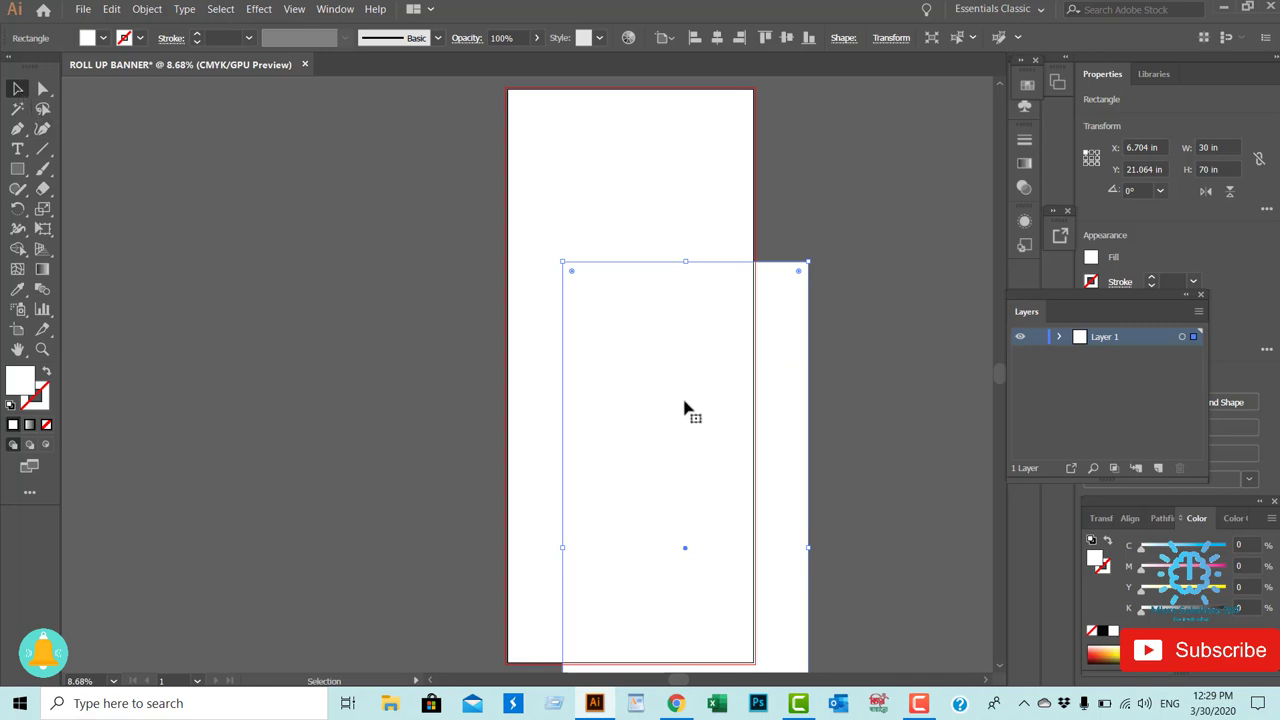
mouse_move(696, 433)
mouse_down()
mouse_move(643, 258)
mouse_move(702, 367)
mouse_up()
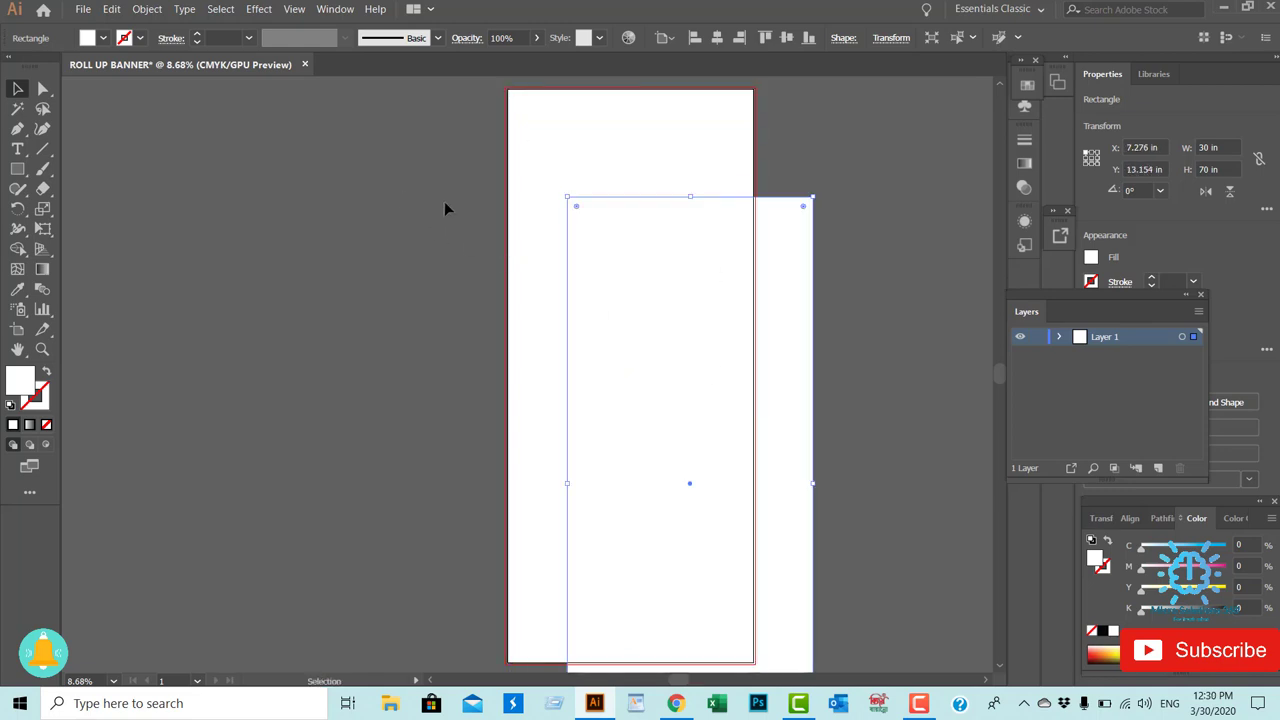
Position the rectangle at X 0, Y 0 from its top-left reference point.
click(1091, 158)
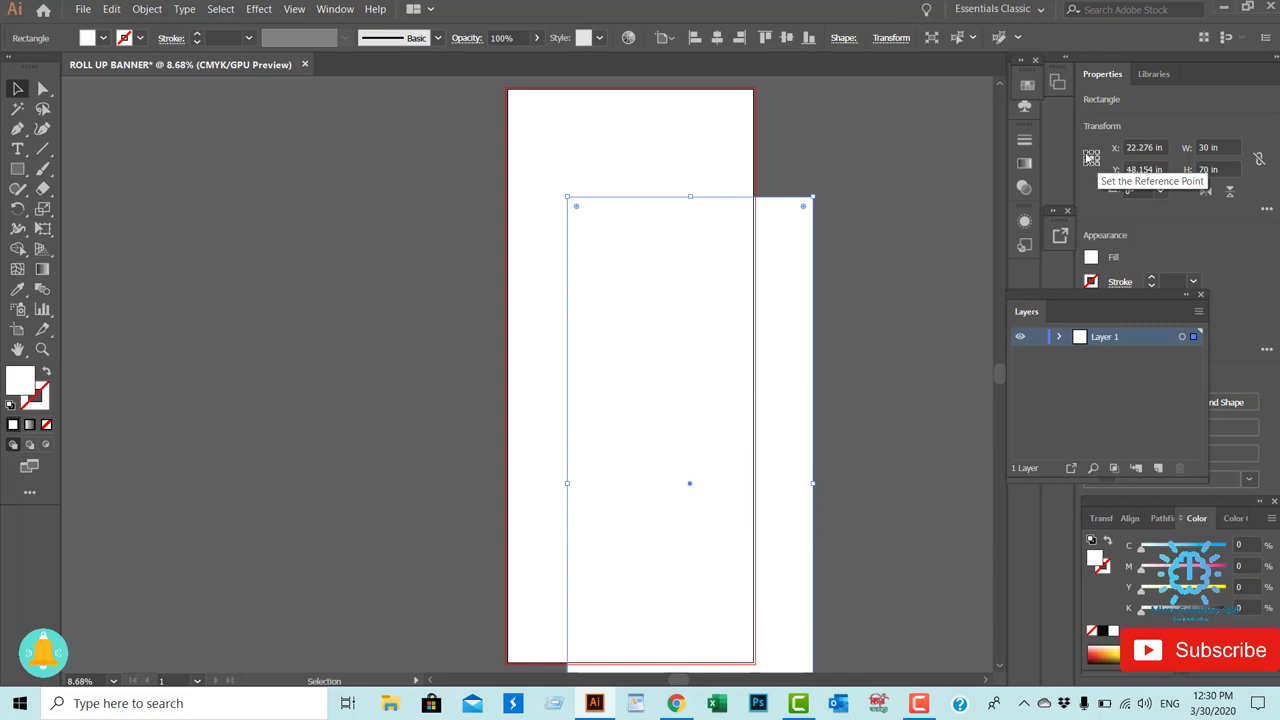
click(1086, 154)
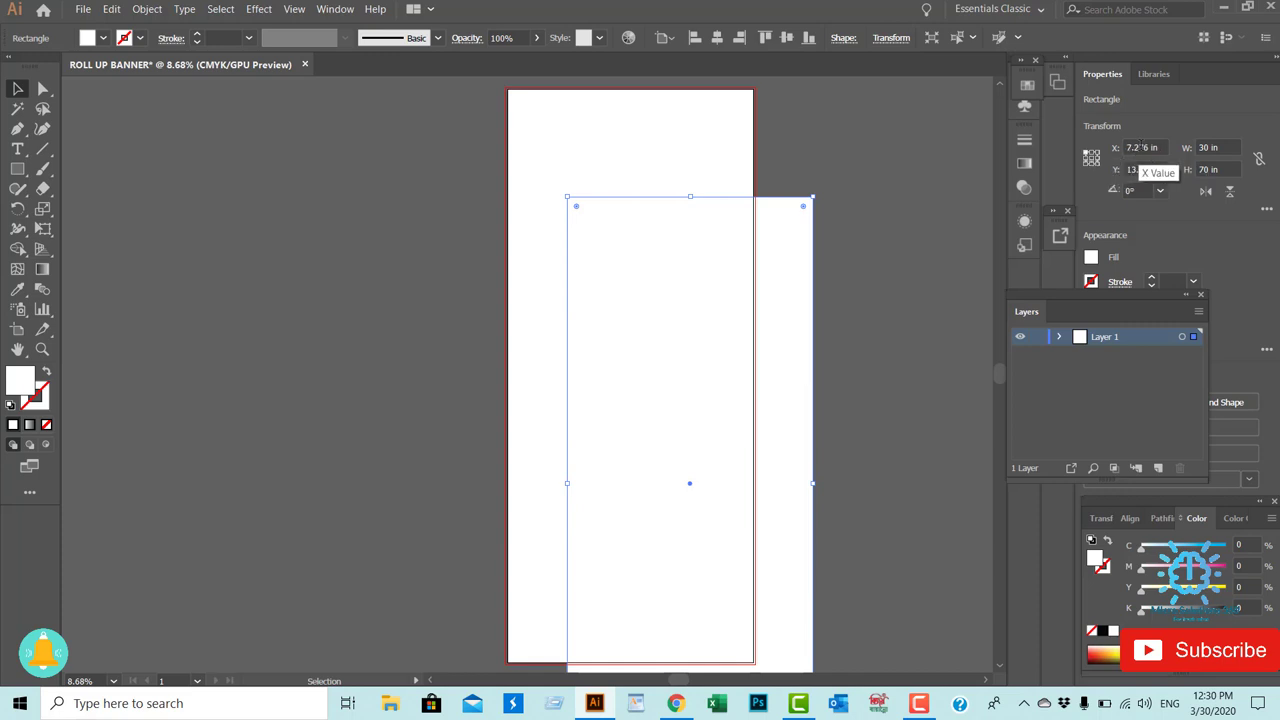
click(1138, 148)
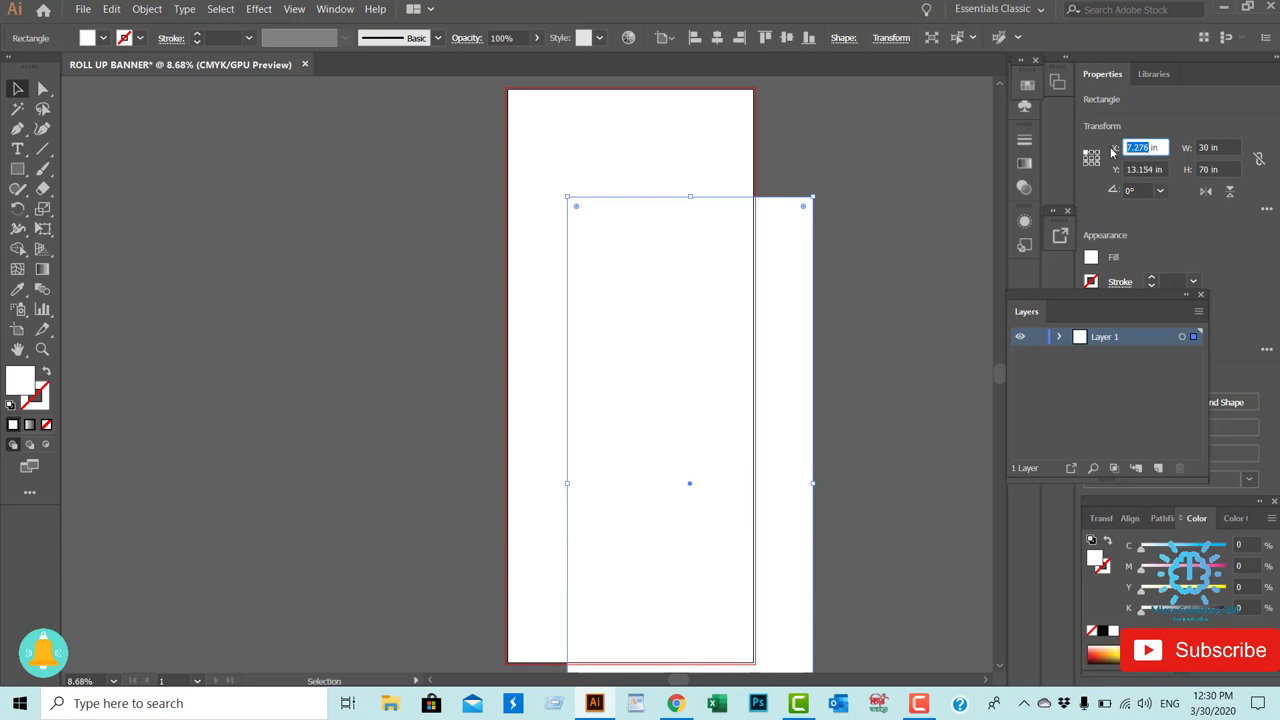
text(0)
key(Tab)
text(0)
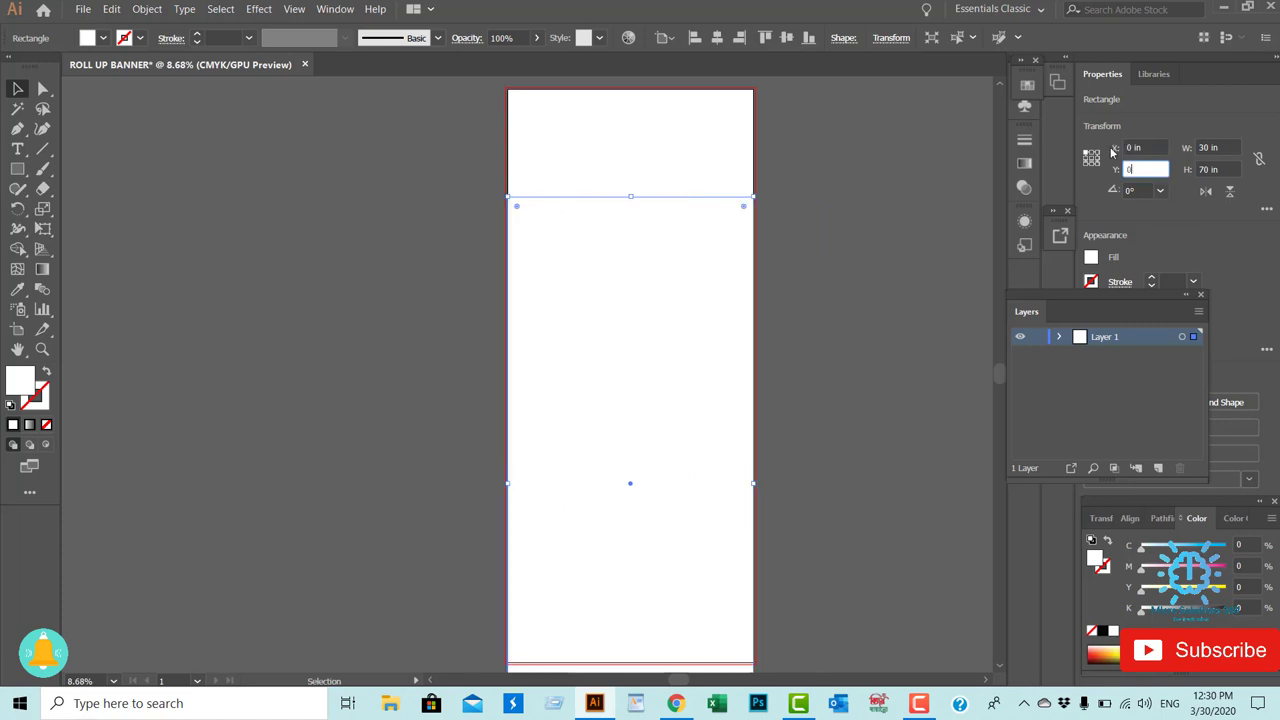
key(Return)
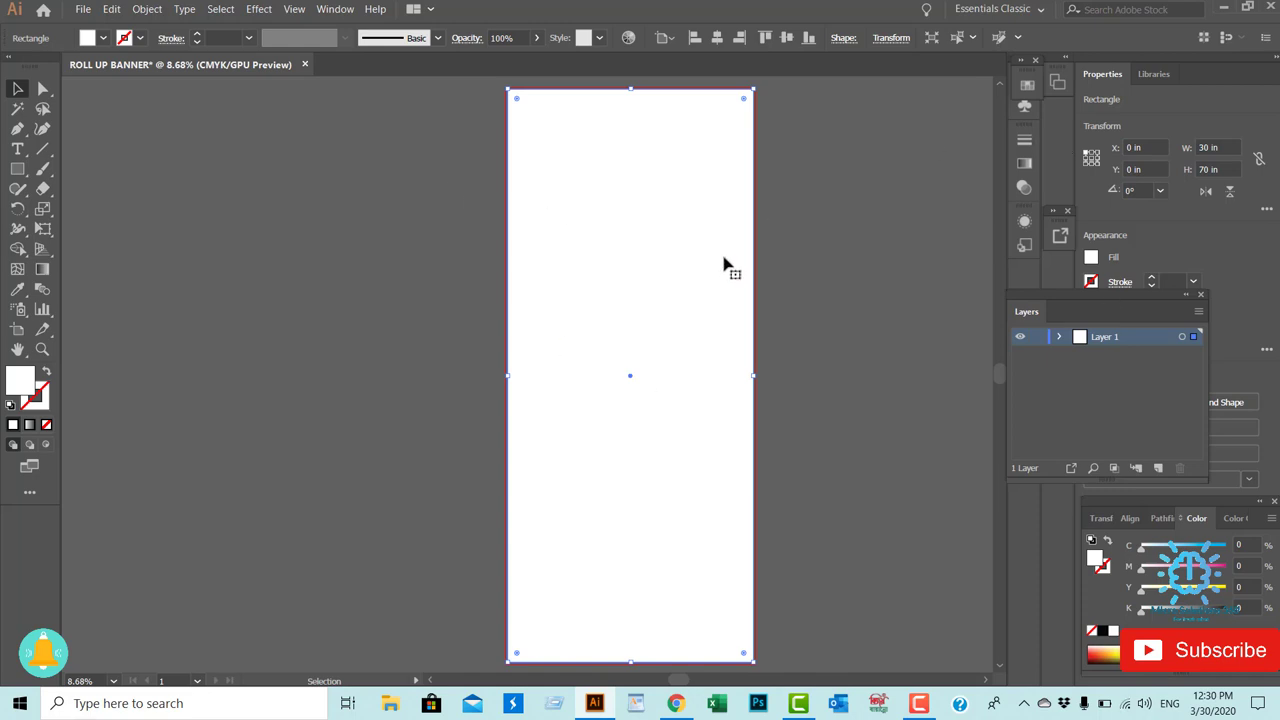
click(1059, 337)
Offset the rectangle's path by -0.25 in to make a 29.5 x 69.5 in inset copy.
click(147, 9)
mouse_move(160, 340)
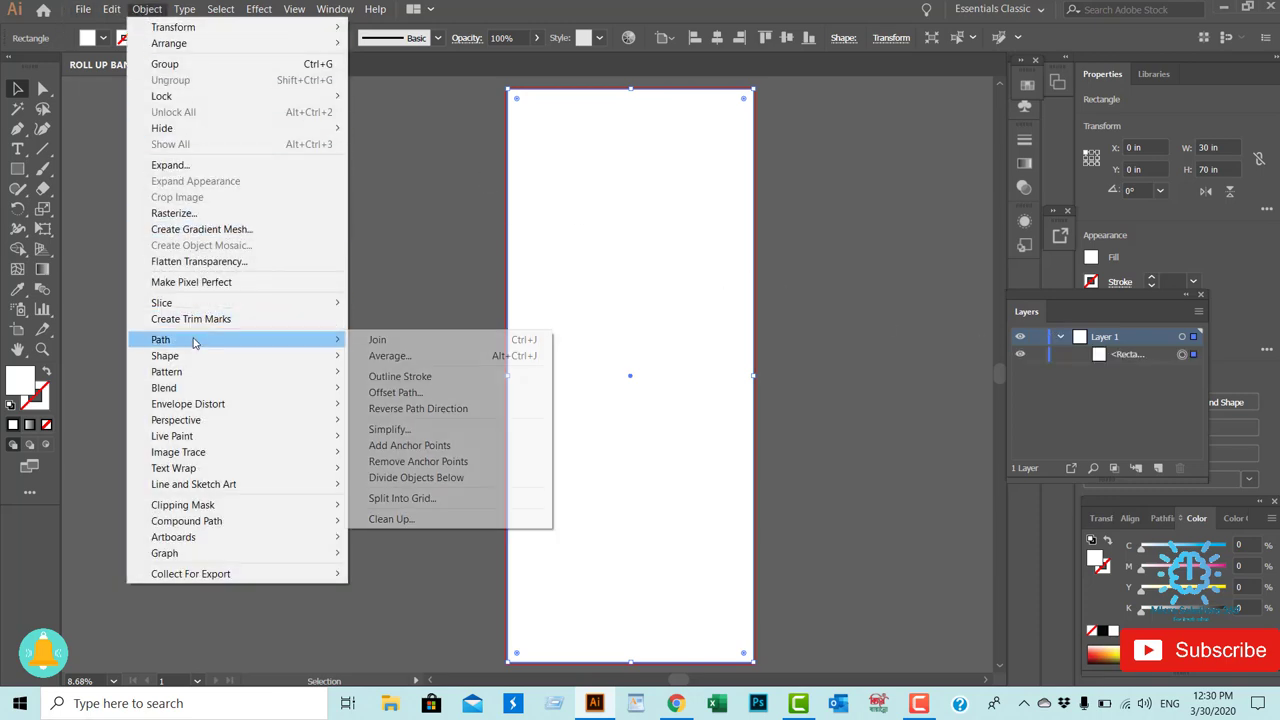
click(413, 392)
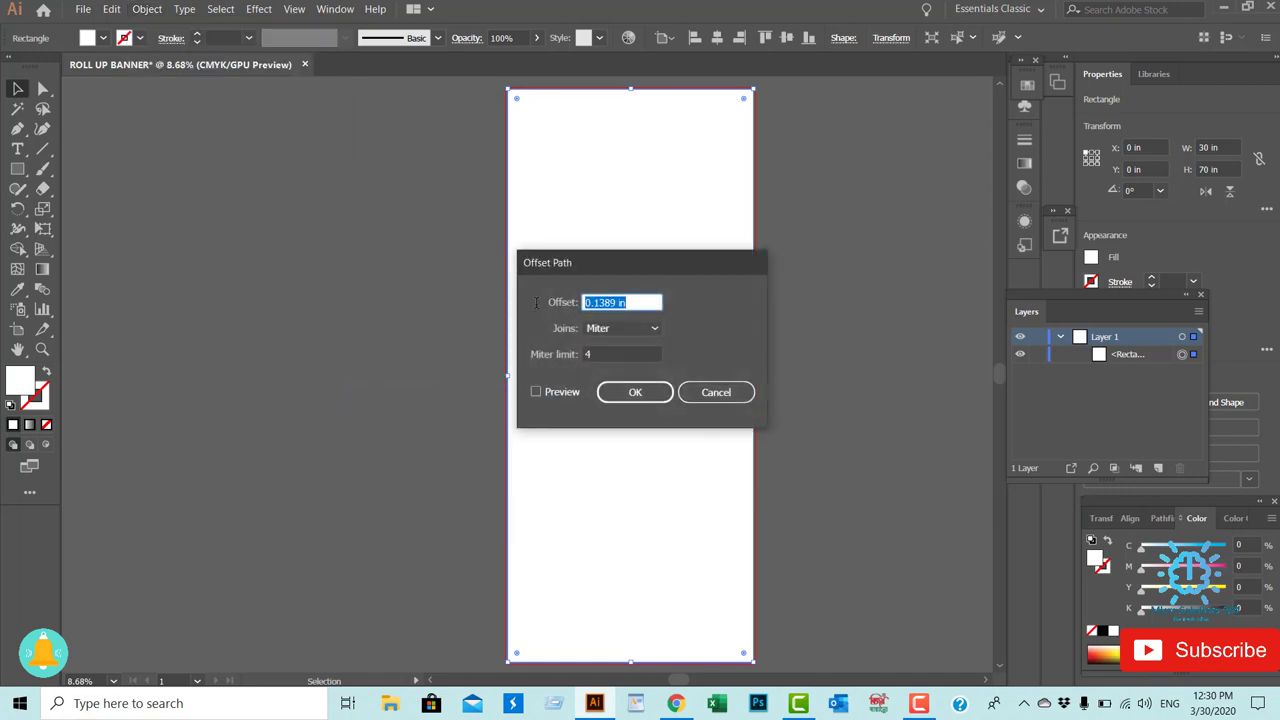
text(-0.)
text(25)
click(536, 392)
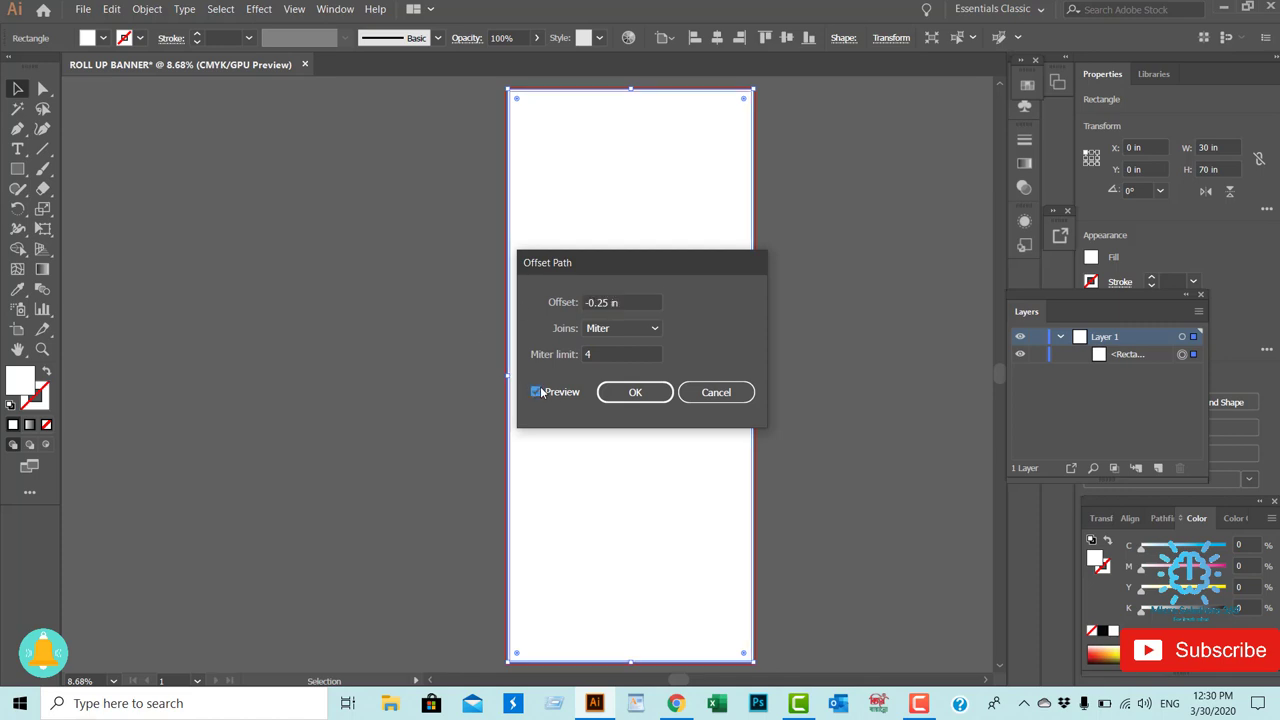
click(603, 394)
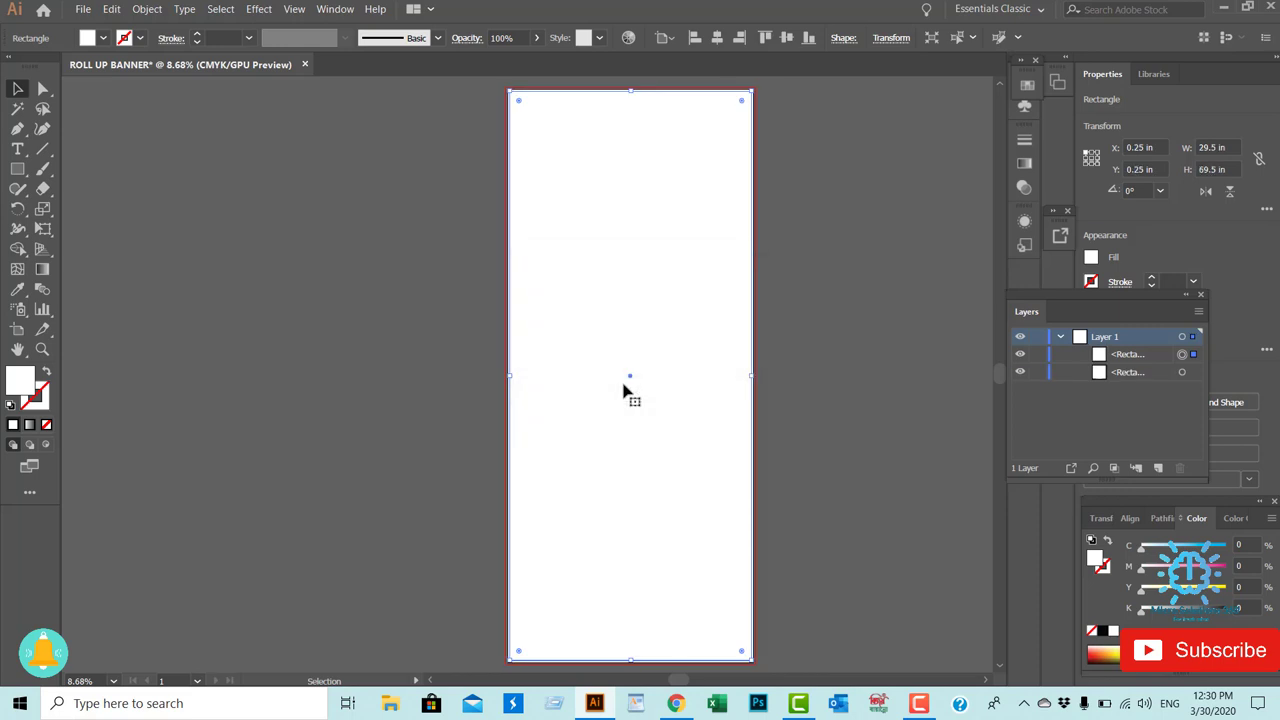
Convert the 0.25 in inset rectangle into a guide.
right_click(569, 237)
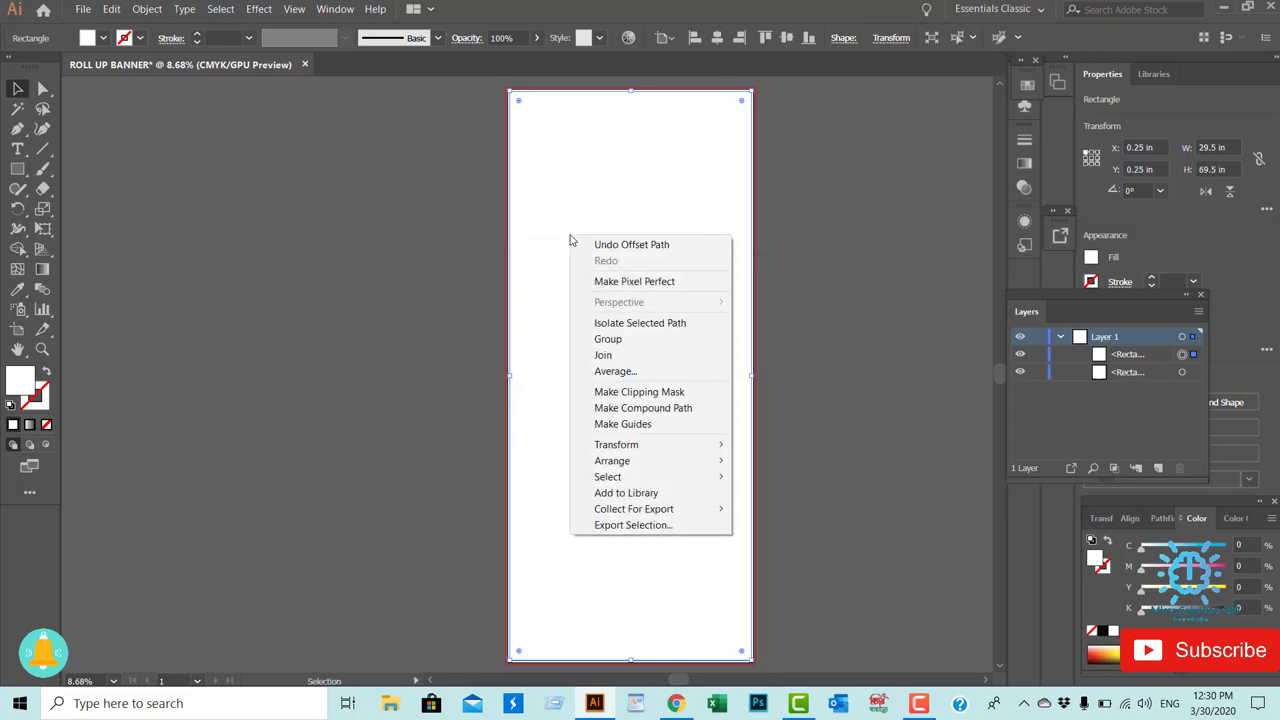
click(631, 425)
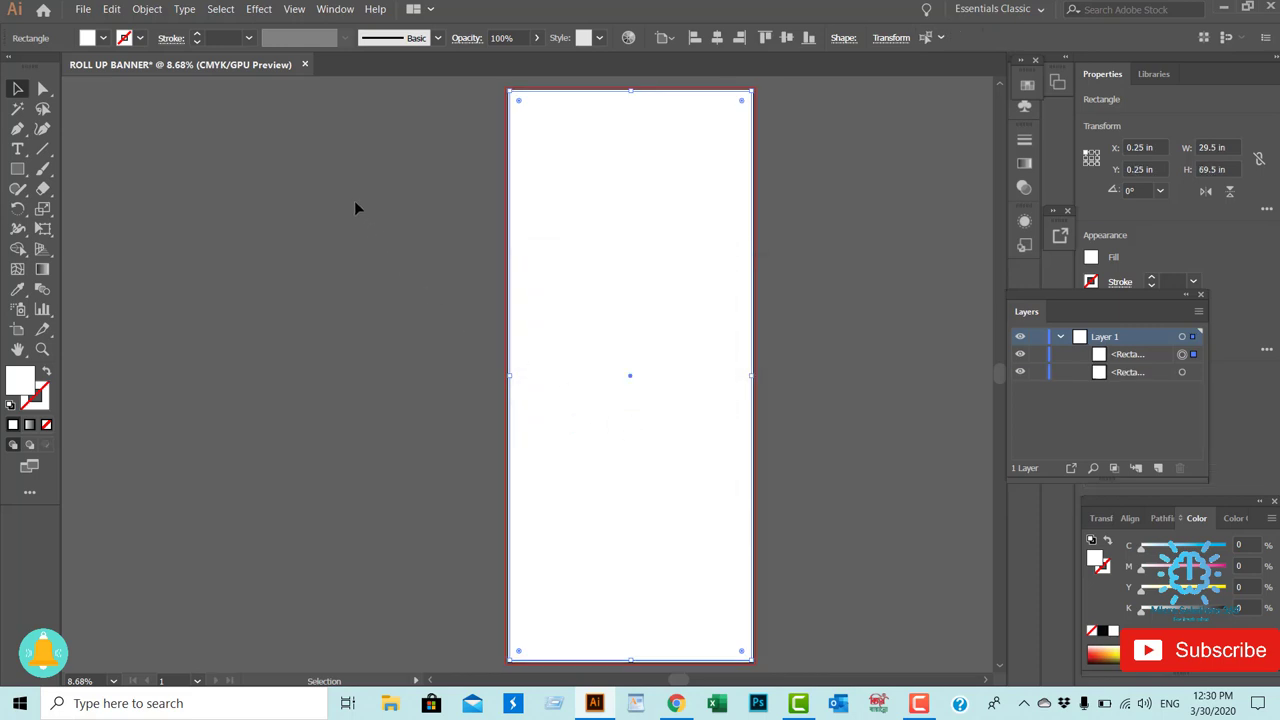
click(1091, 158)
Select the full-size 30 x 70 rectangle and lock it in place with Ctrl+2.
click(752, 398)
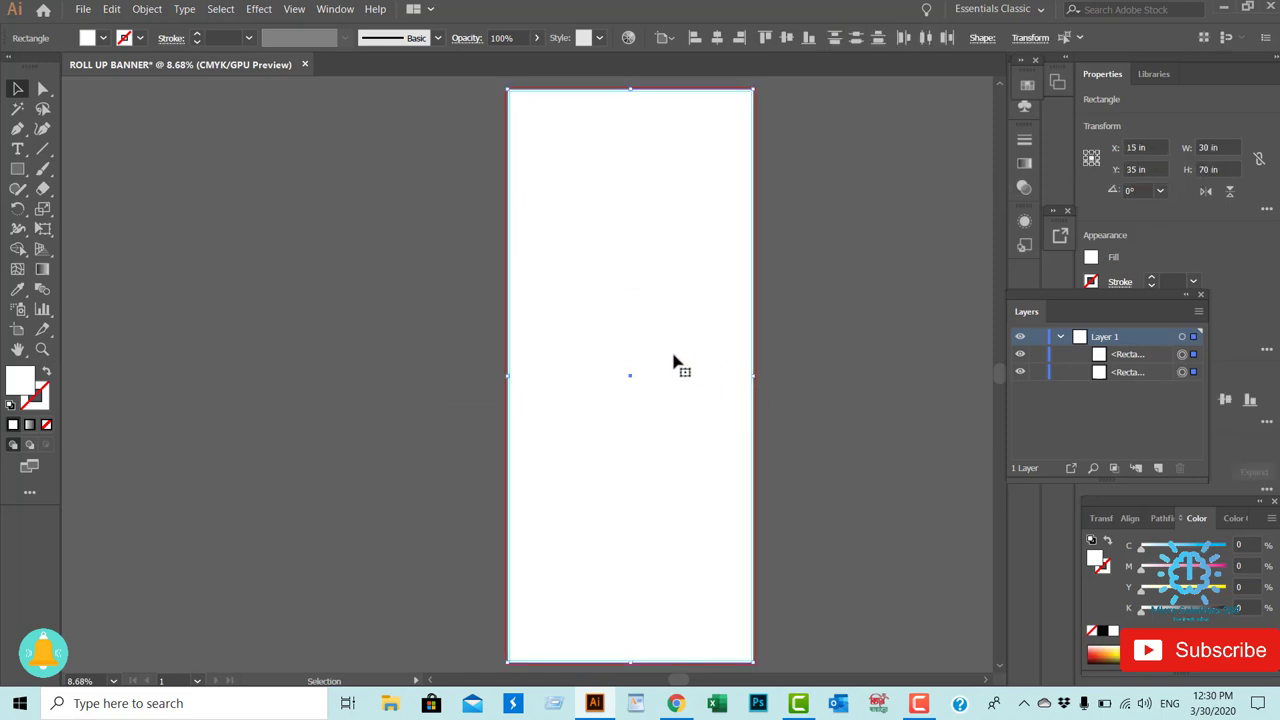
right_click(595, 311)
mouse_move(640, 434)
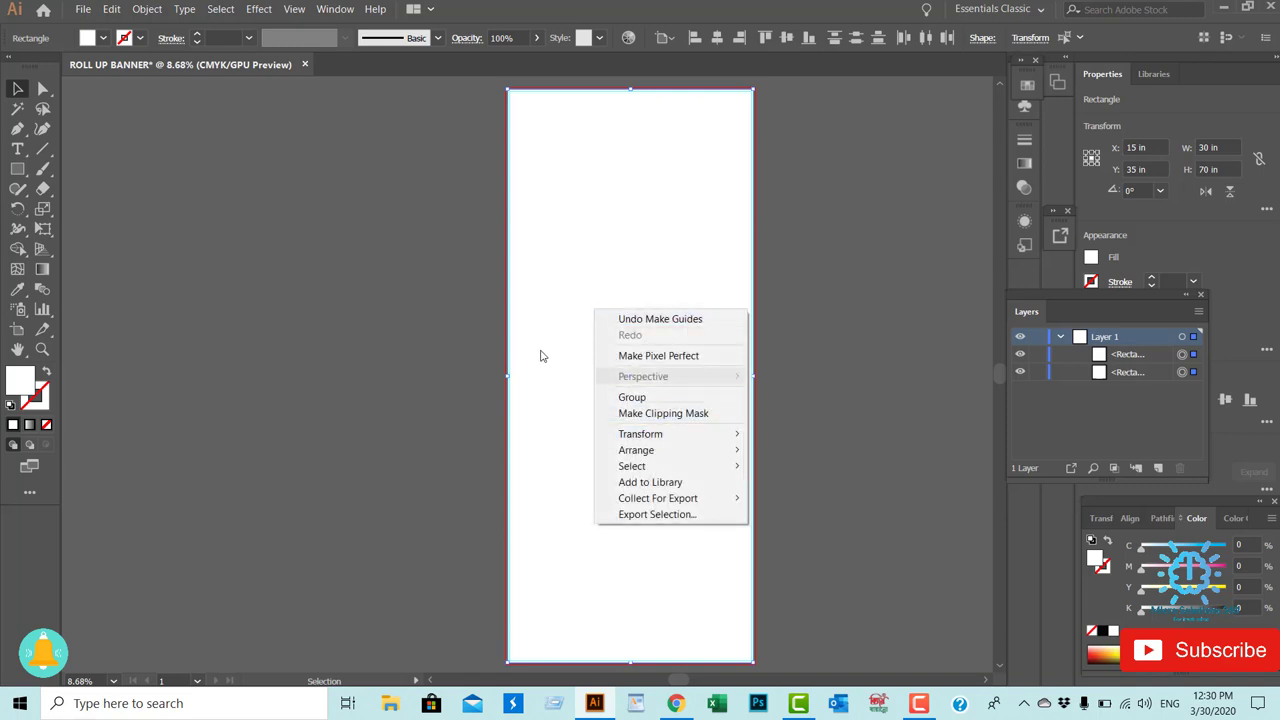
click(380, 317)
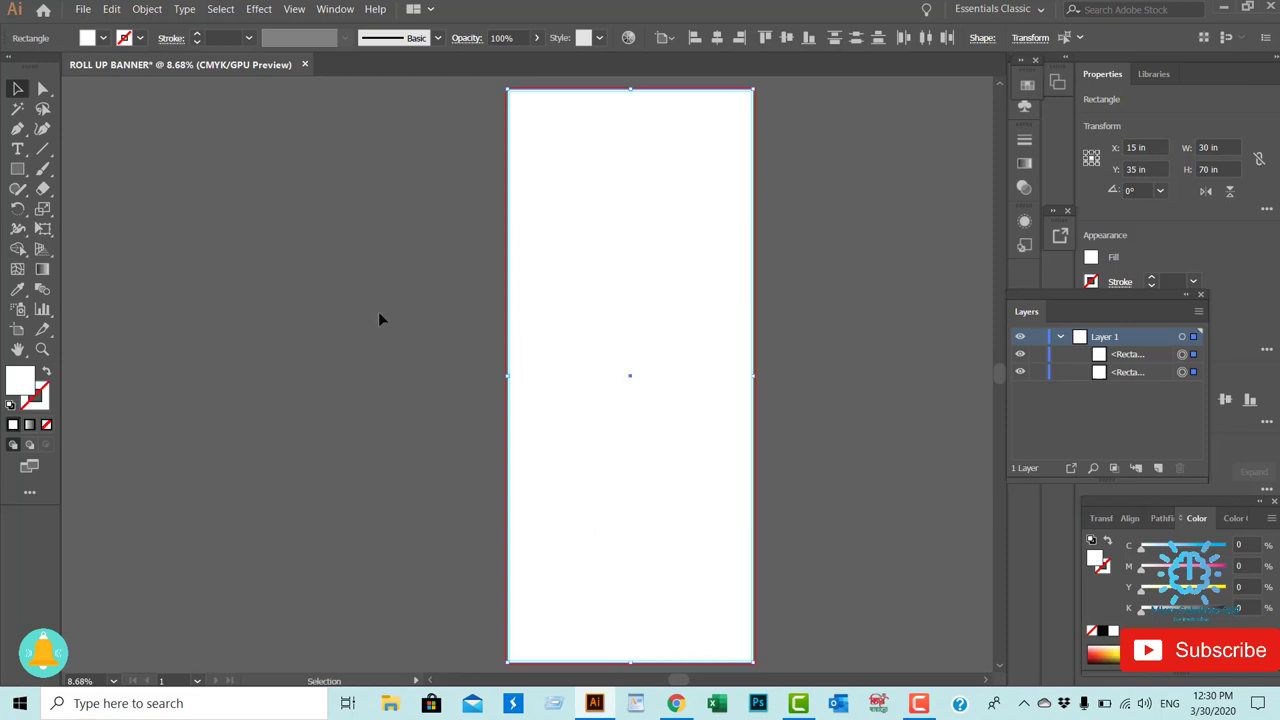
click(645, 445)
key(ctrl+2)
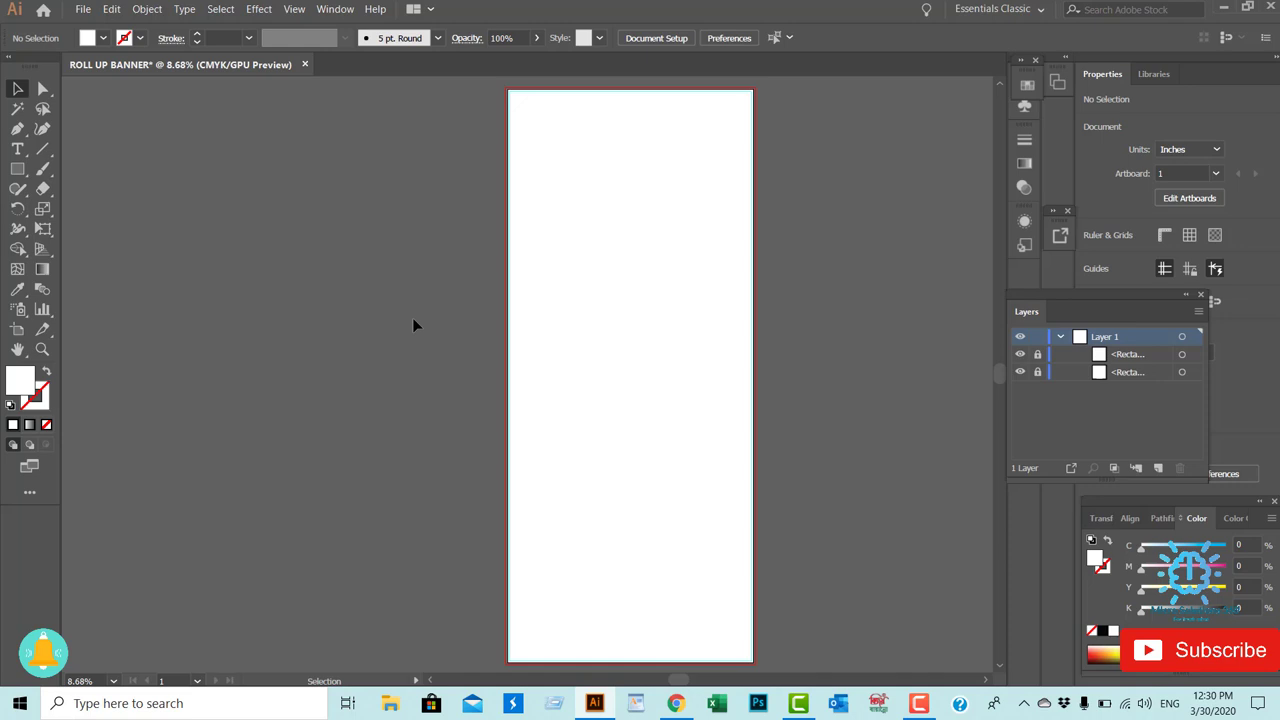
key(a)
key(ctrl+minus)
key(ctrl+minus)
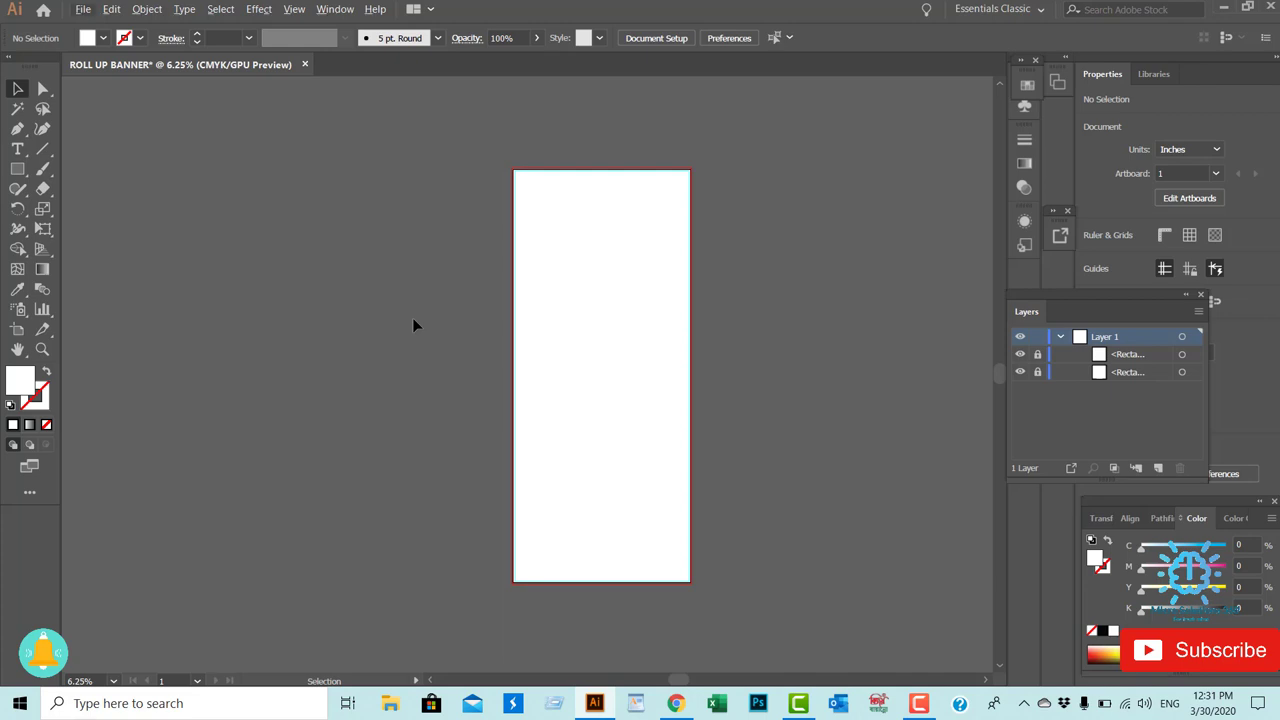
key(ctrl+plus)
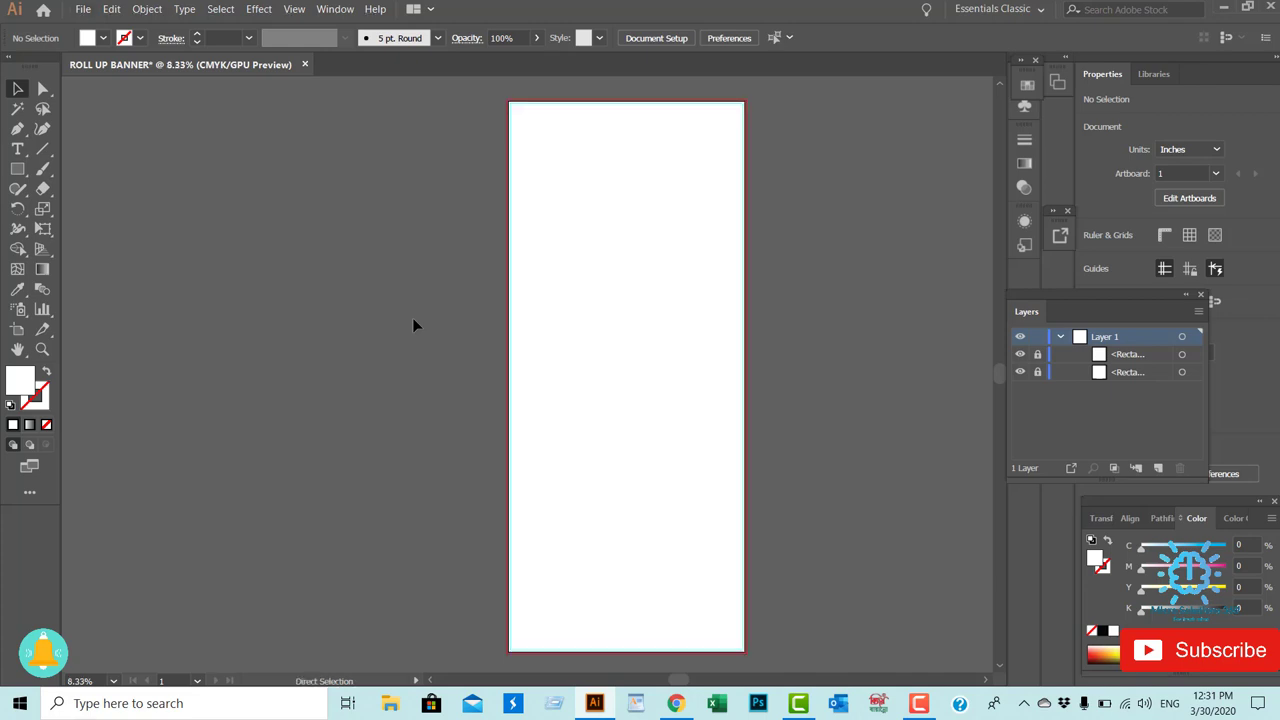
key(ctrl+plus)
key(ctrl+plus)
key(ctrl+plus)
key(ctrl+minus)
key(ctrl+minus)
key(ctrl+minus)
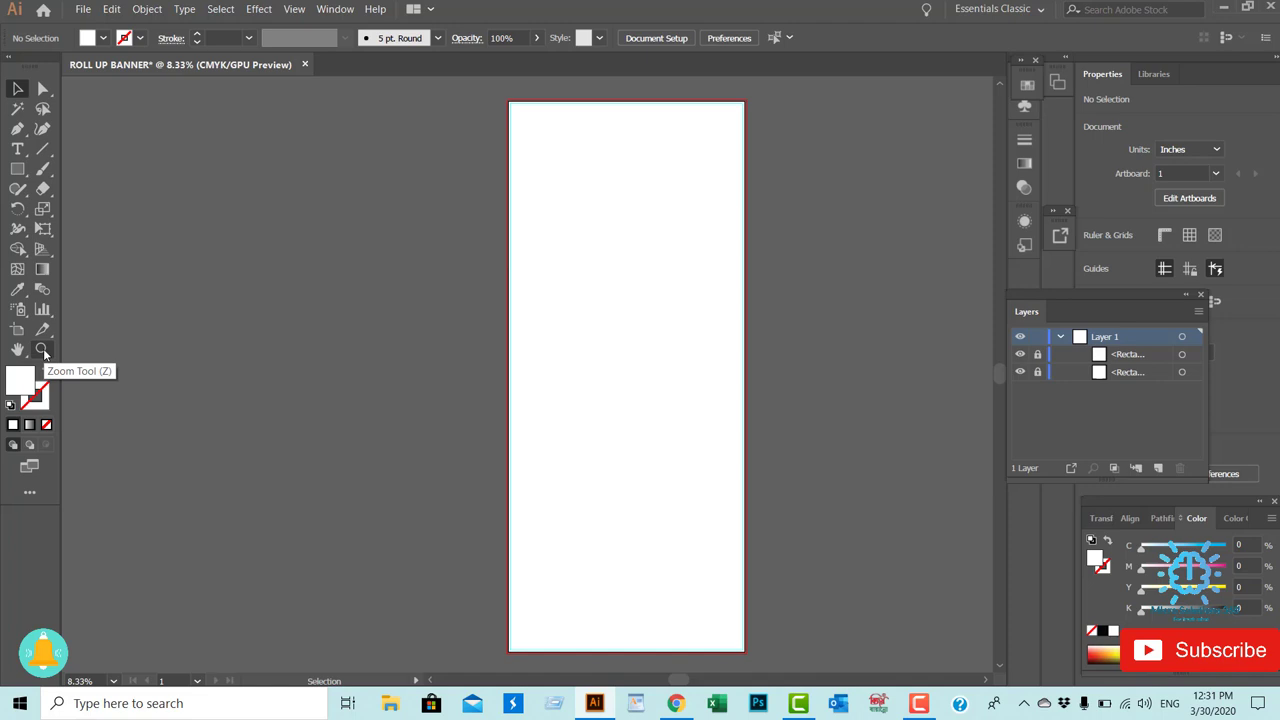
click(43, 350)
click(514, 417)
click(594, 374)
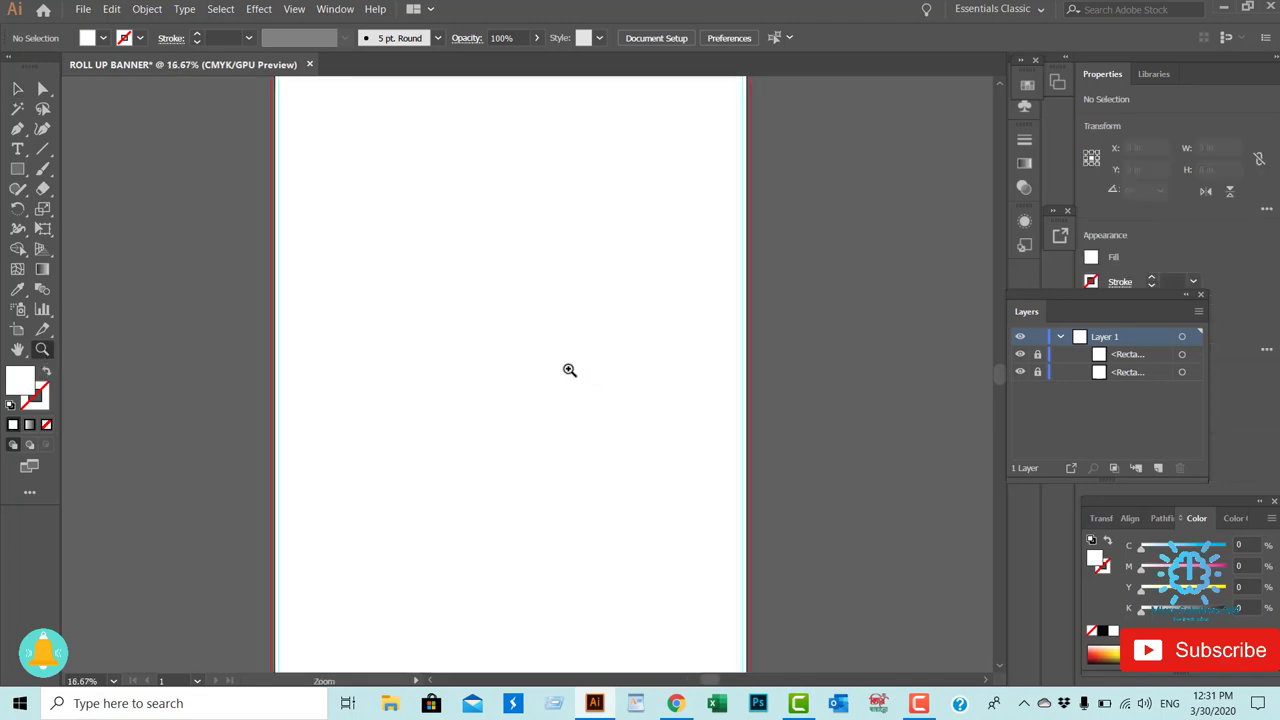
click(262, 188)
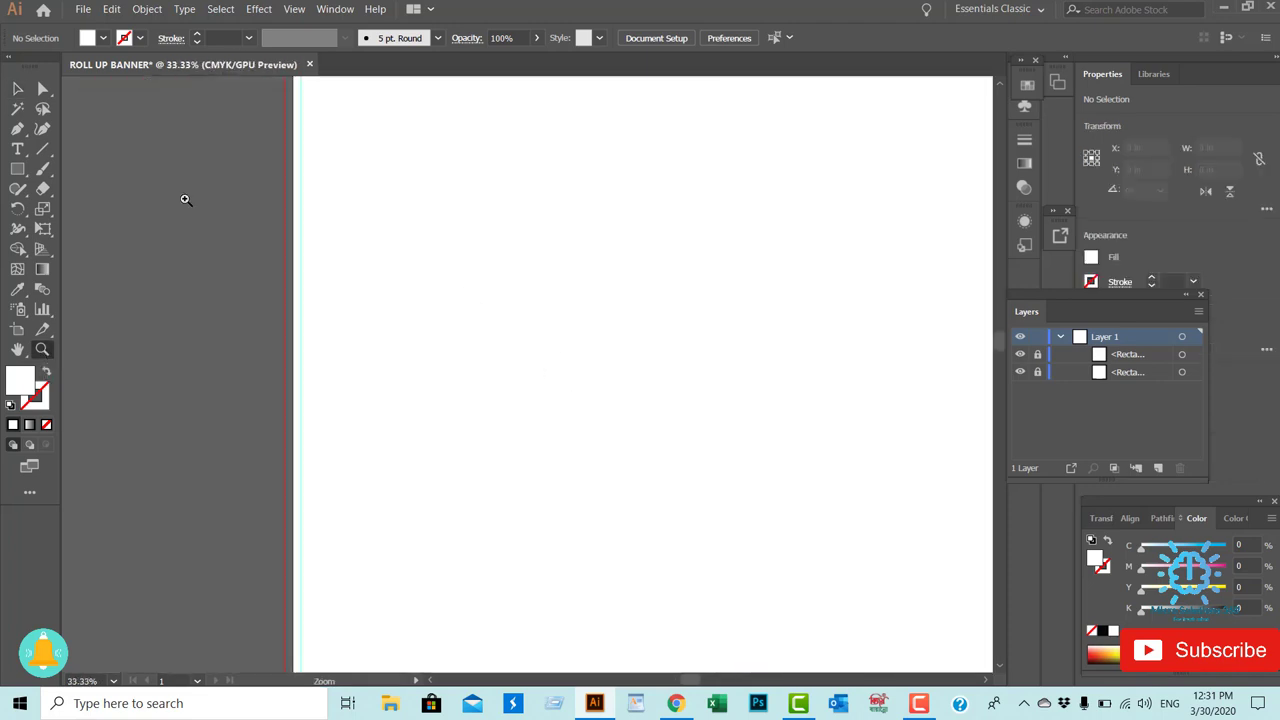
click(349, 287)
click(510, 300)
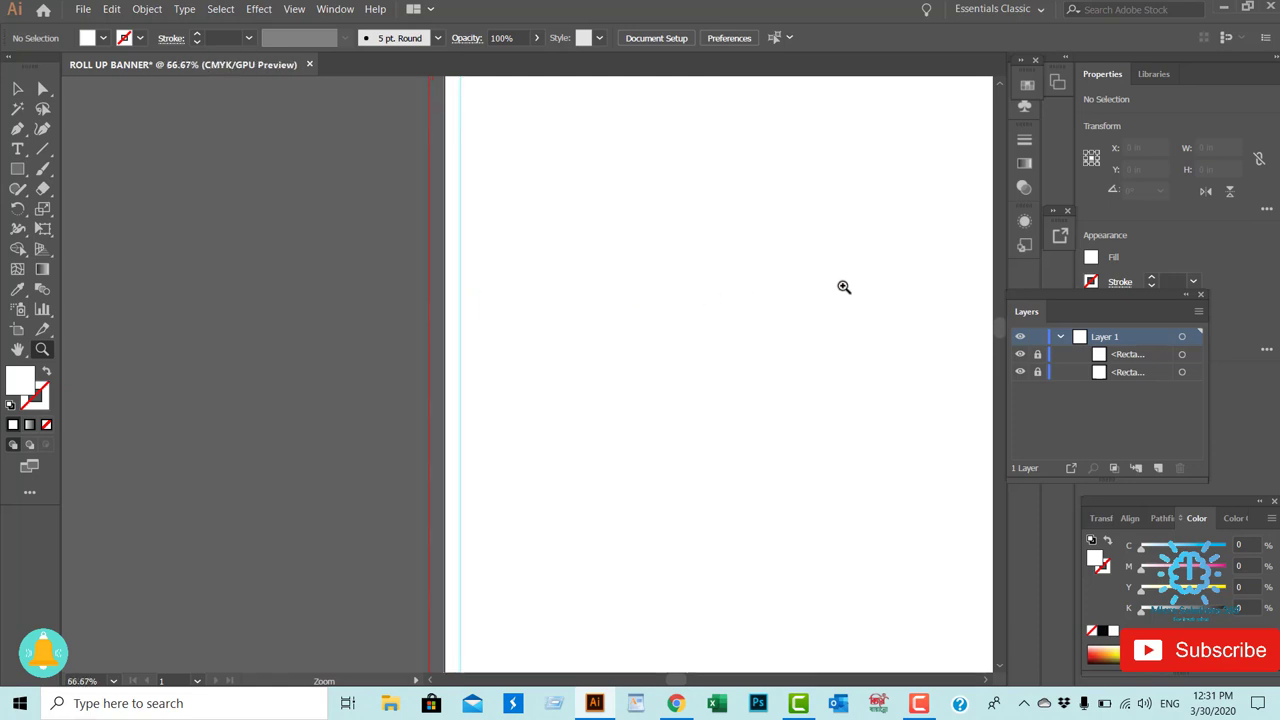
key(ctrl)
key(ctrl+0)
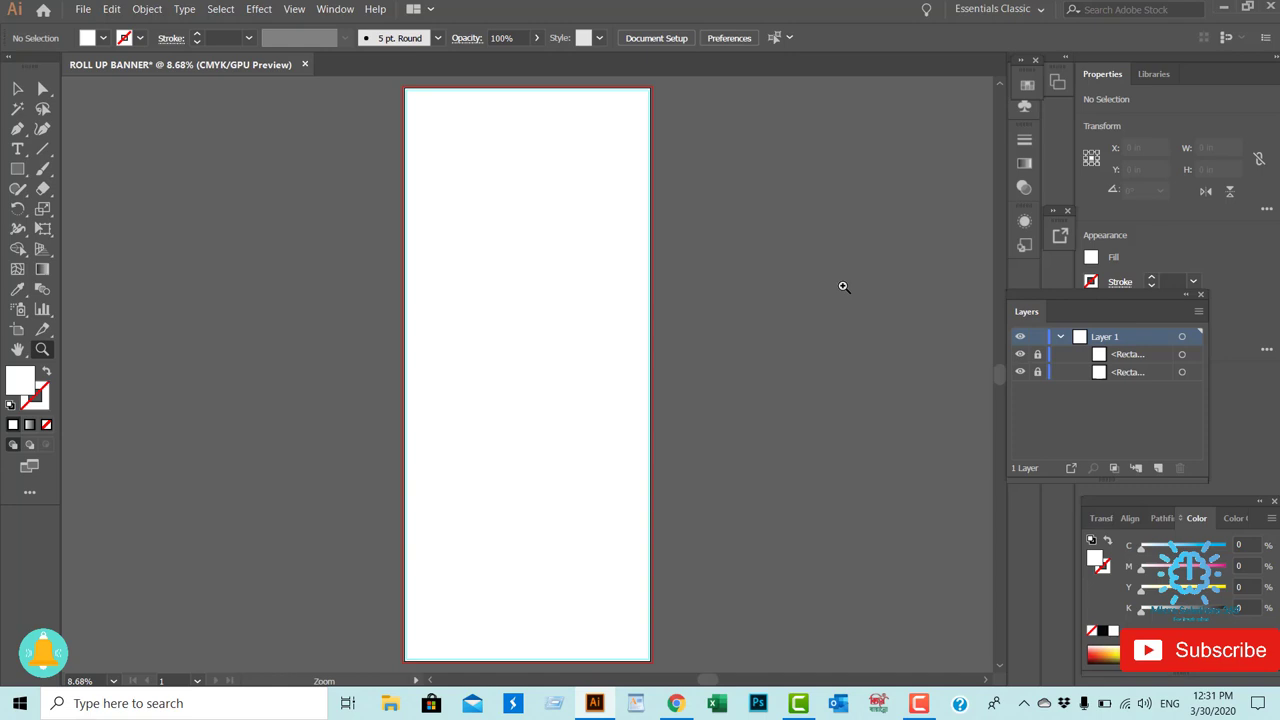